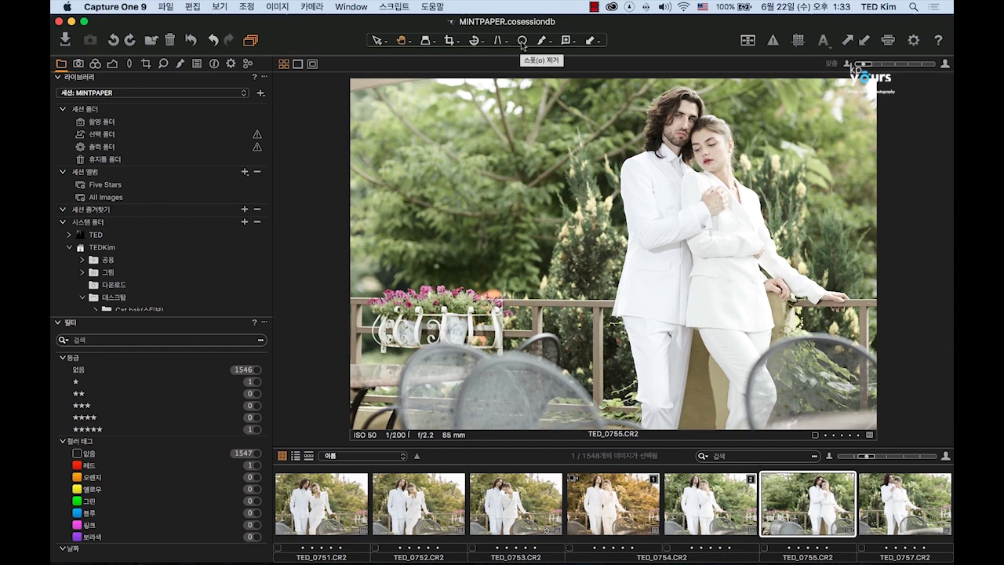
click(578, 44)
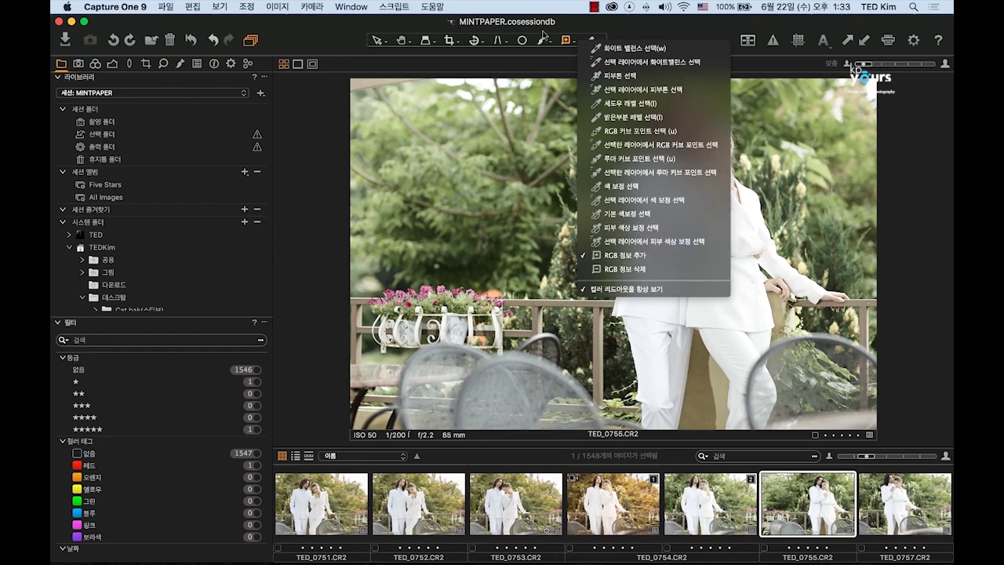
click(578, 25)
click(569, 42)
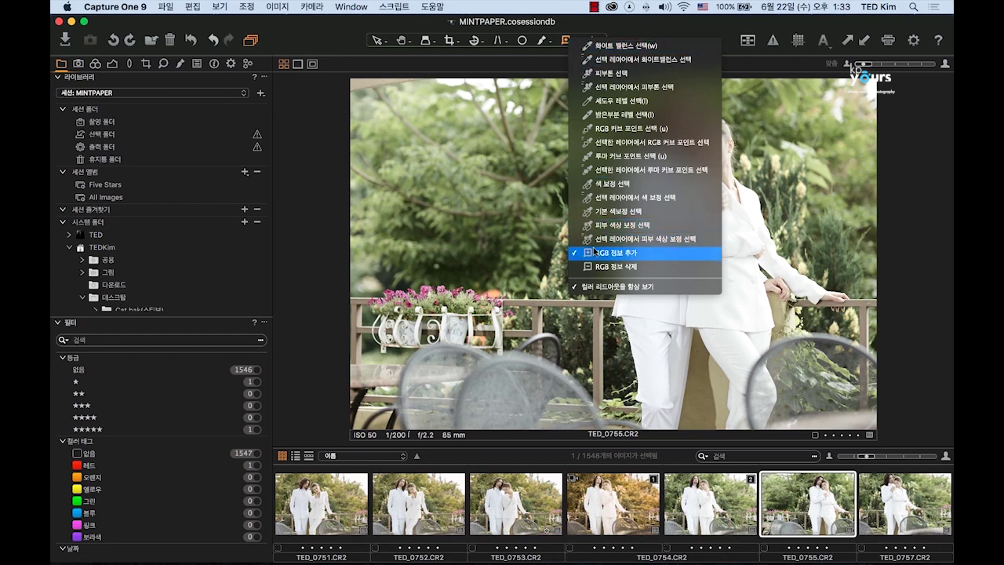
click(569, 42)
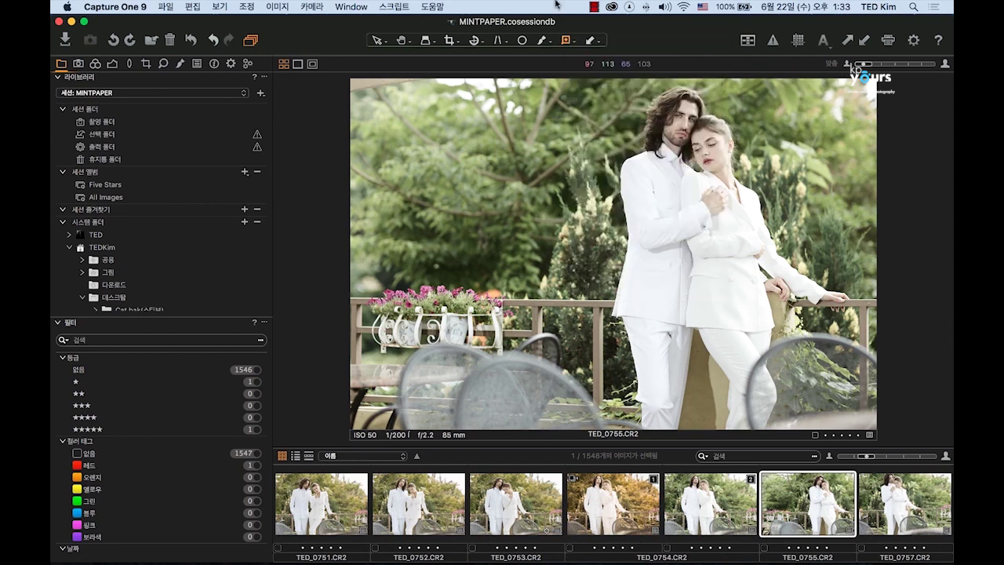
- Choose the Apply Adjustments cursor tool
click(600, 44)
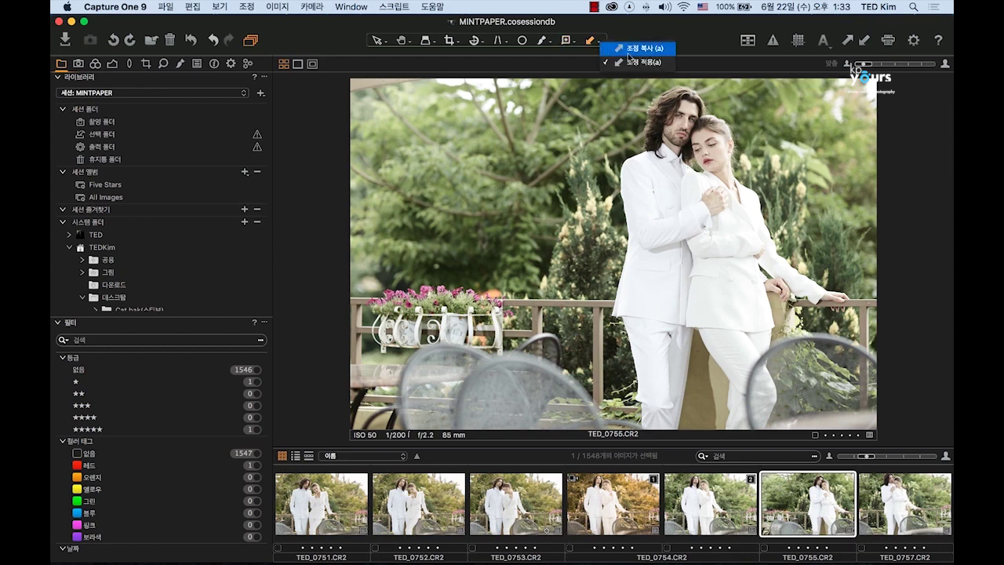
click(599, 43)
click(600, 44)
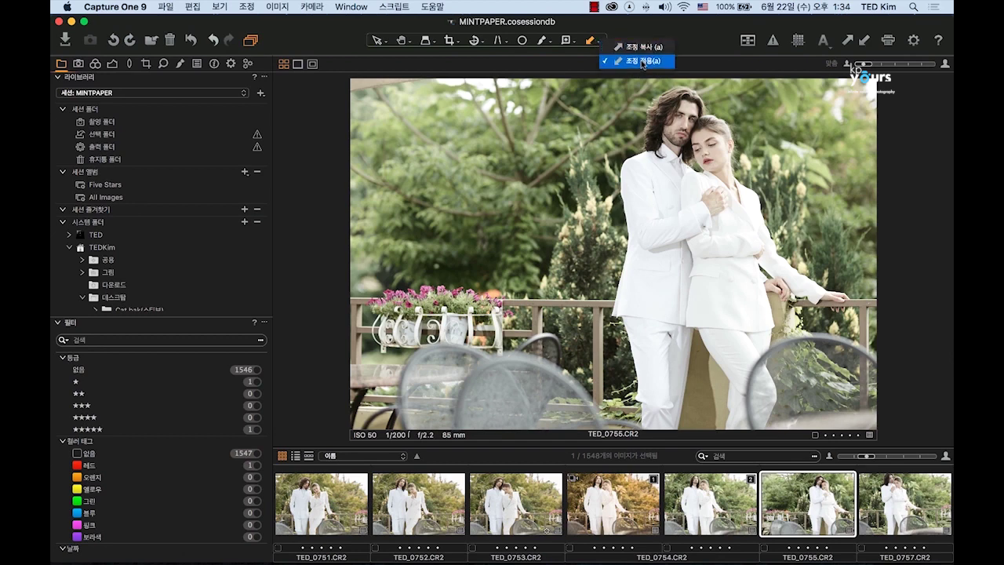
click(642, 62)
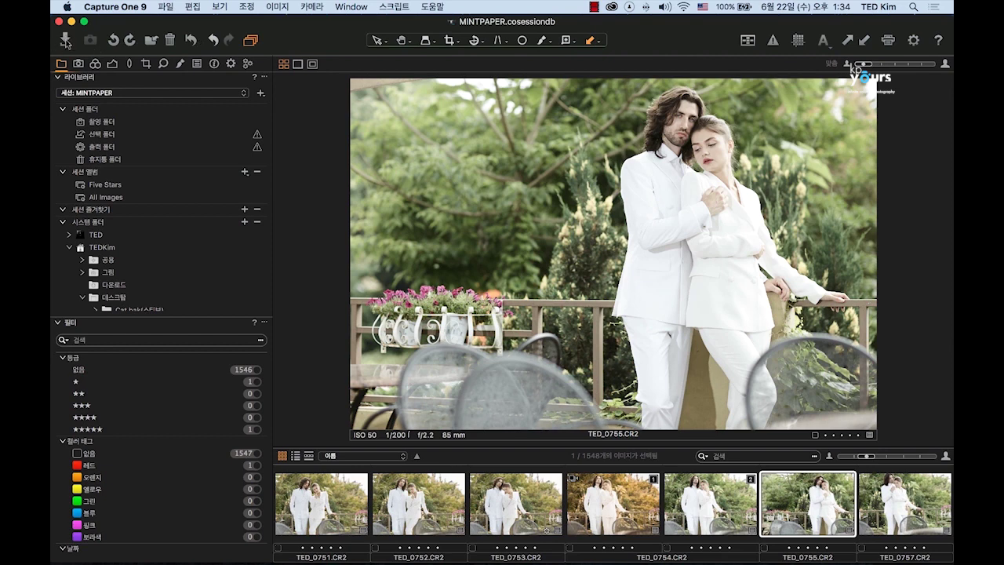
- Show the exposure settings and reset all adjustments on TED_0755.CR2, undoing and redoing the reset once
click(113, 40)
click(131, 41)
click(112, 64)
click(190, 40)
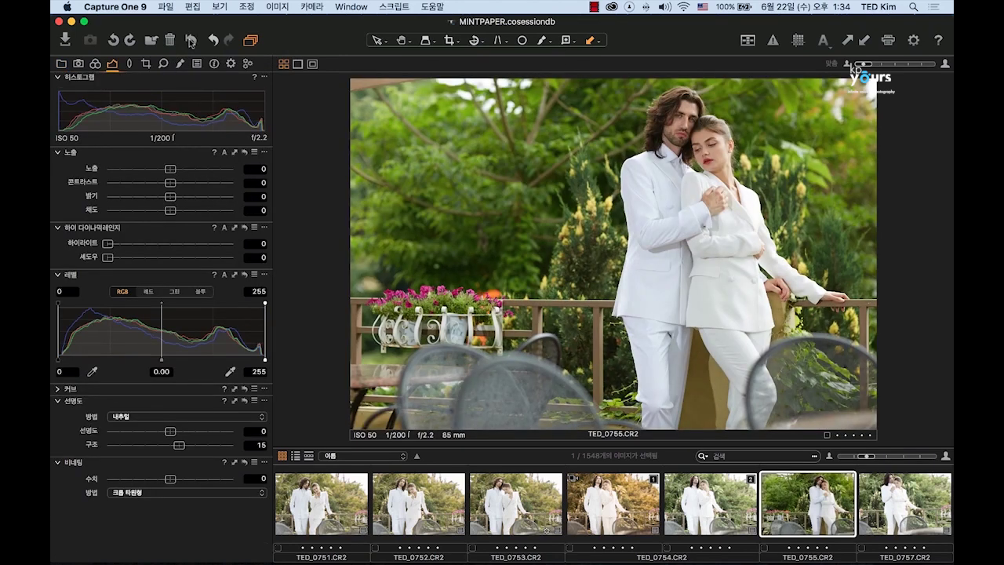
click(213, 40)
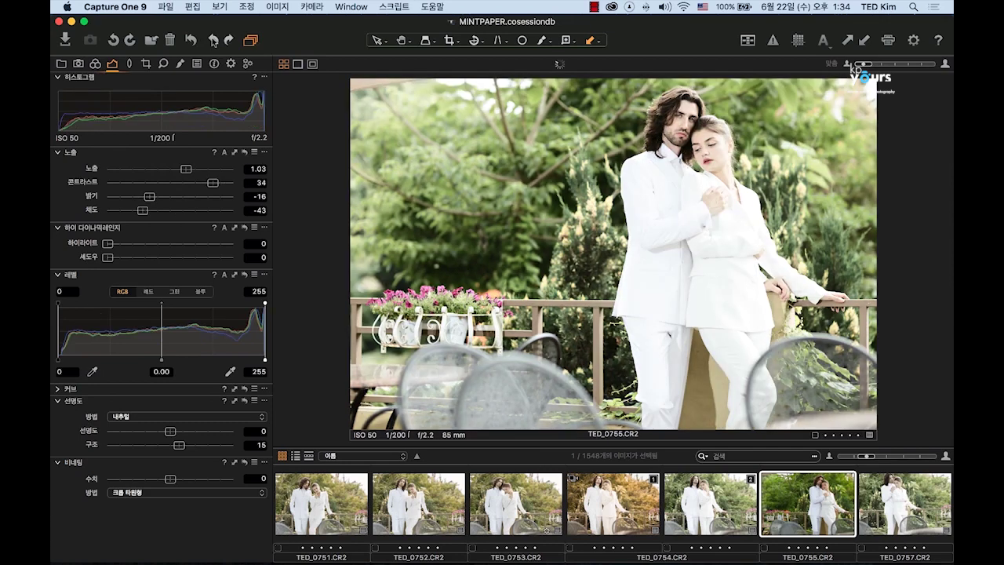
click(229, 41)
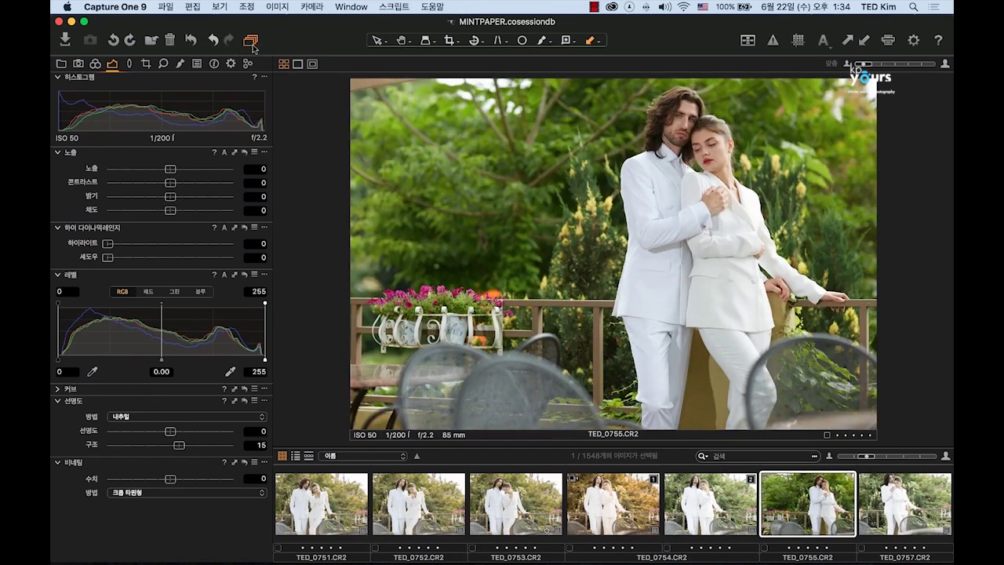
- Activate the Pan tool and select TED_0754.CR2 [2], TED_0755.CR2 and TED_0757.CR2 together, with TED_0754.CR2 [2] as the primary image
click(252, 41)
click(401, 40)
key(Left)
super+click(797, 505)
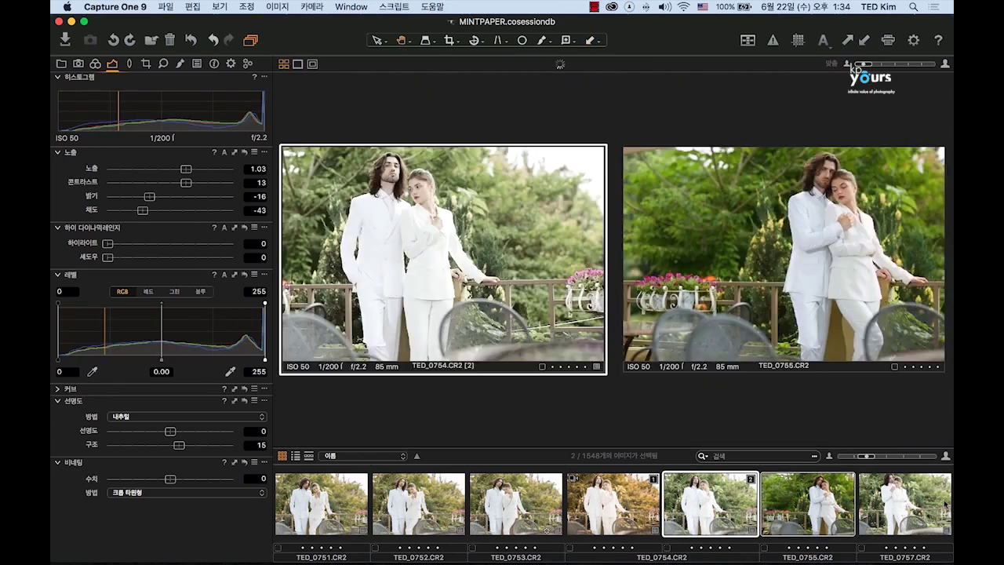
super+click(910, 506)
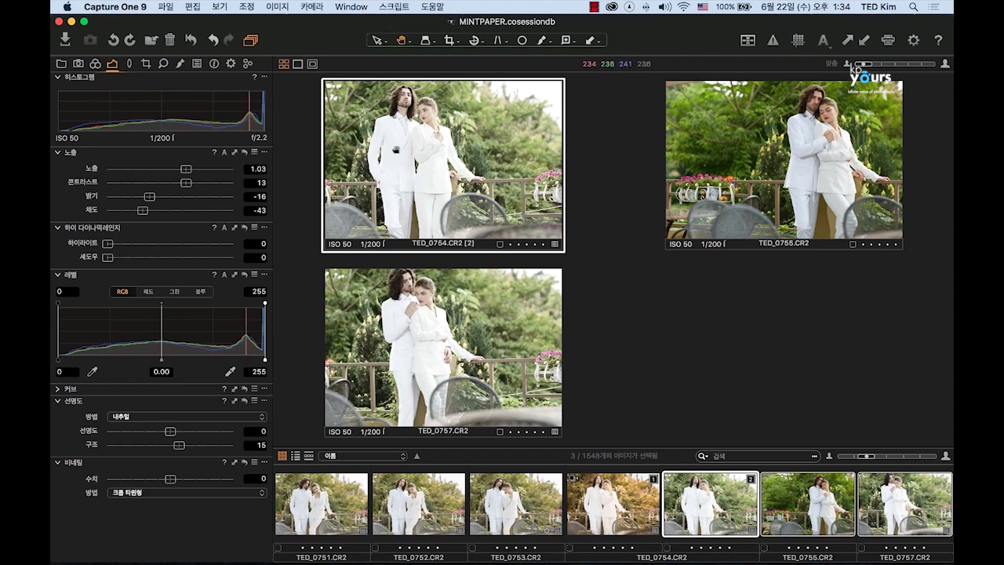
- Copy the adjustments of TED_0754.CR2 [2] and apply them to the selected images
click(246, 6)
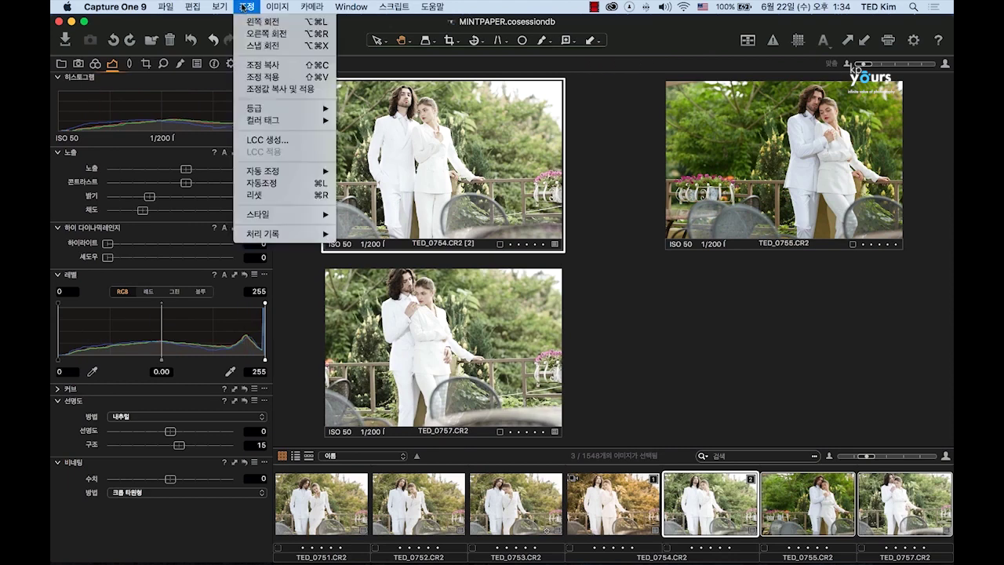
click(288, 69)
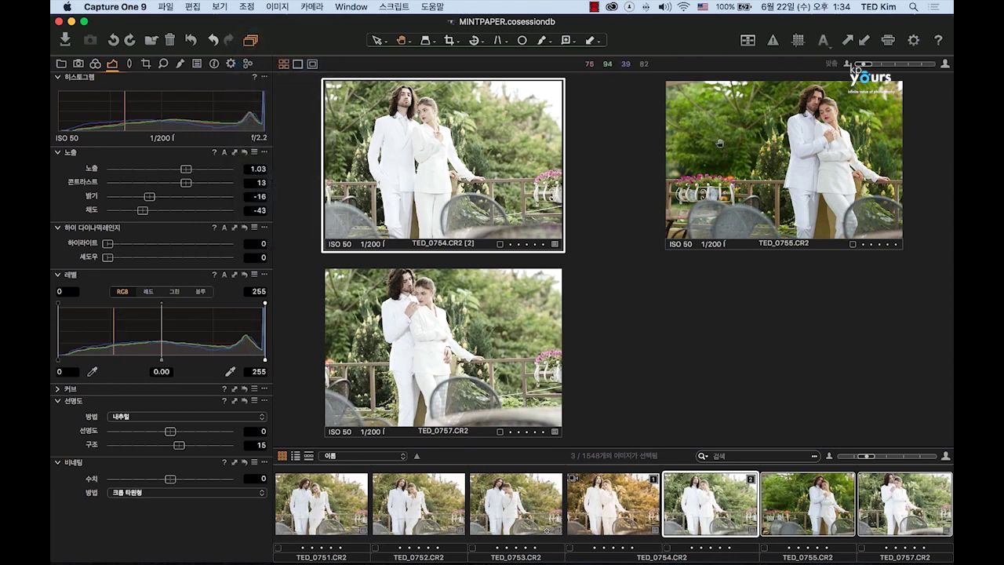
click(247, 6)
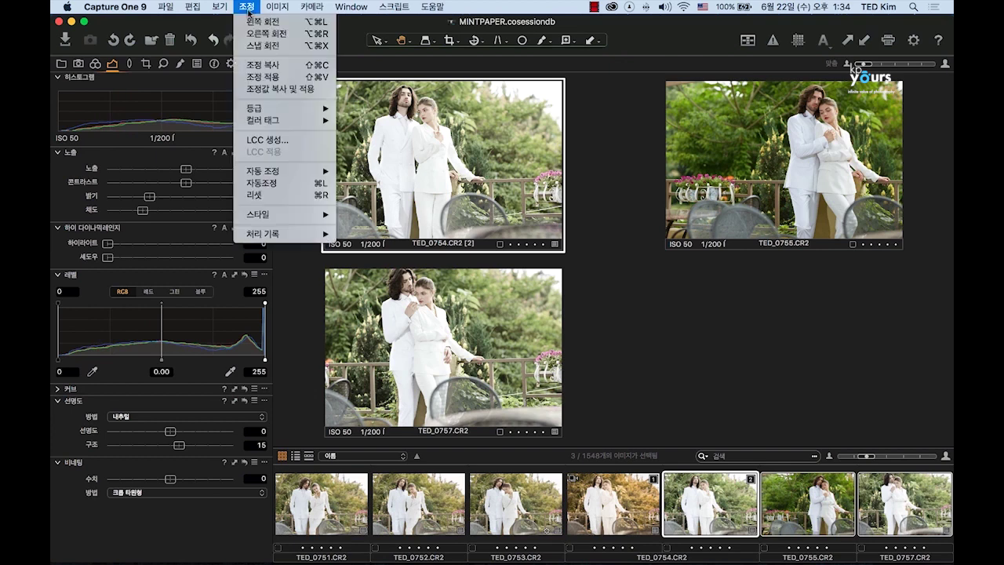
click(290, 73)
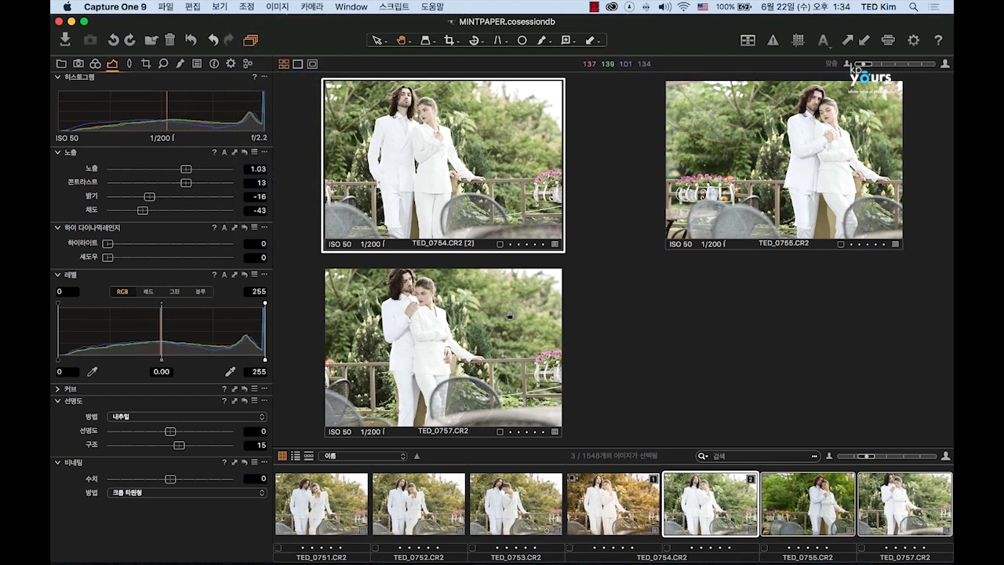
- Undo the adjustments applied to the selected images
click(212, 40)
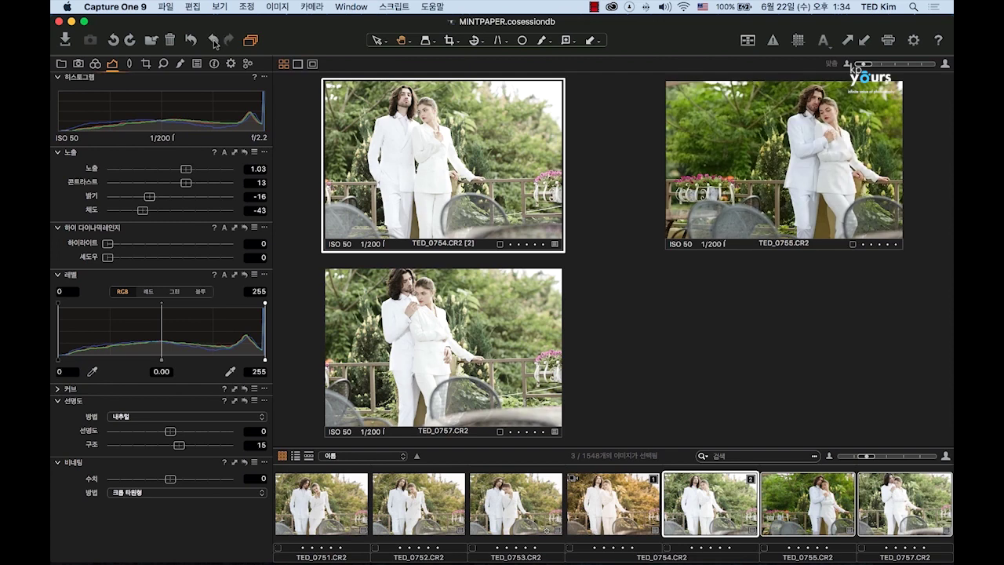
click(246, 6)
click(271, 81)
- Select only TED_0755.CR2 and view it with the proof margin switched on and off again
click(624, 494)
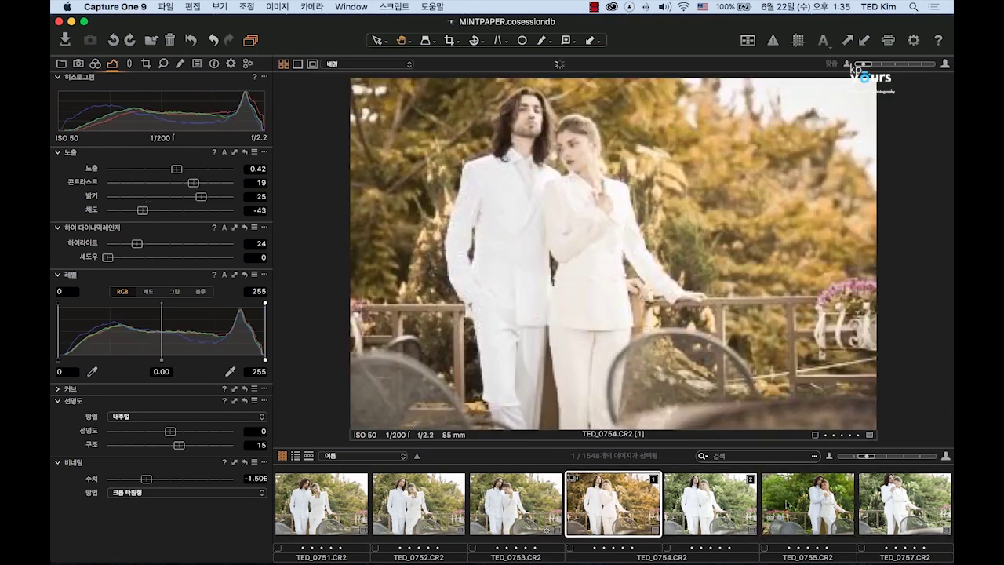
click(780, 508)
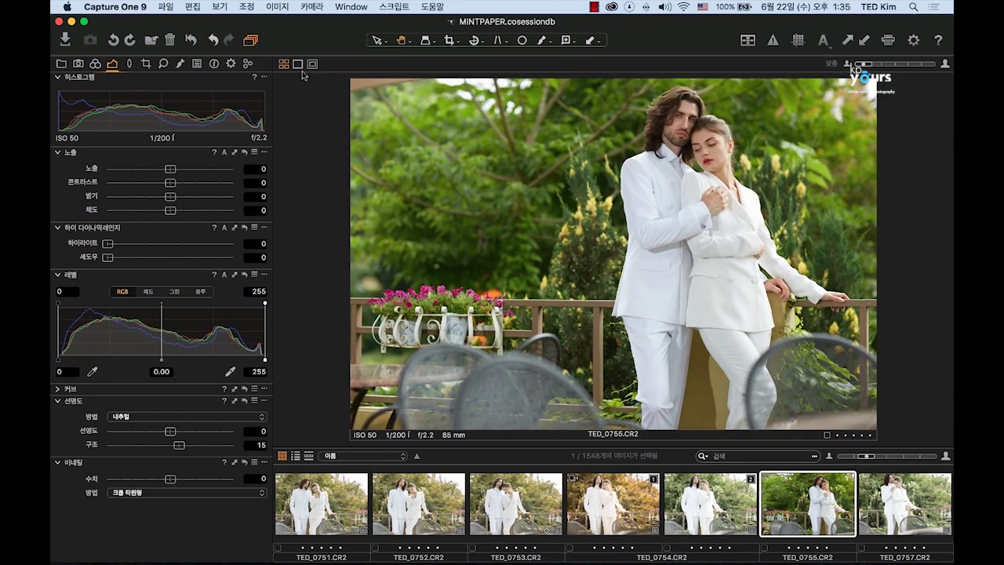
click(313, 64)
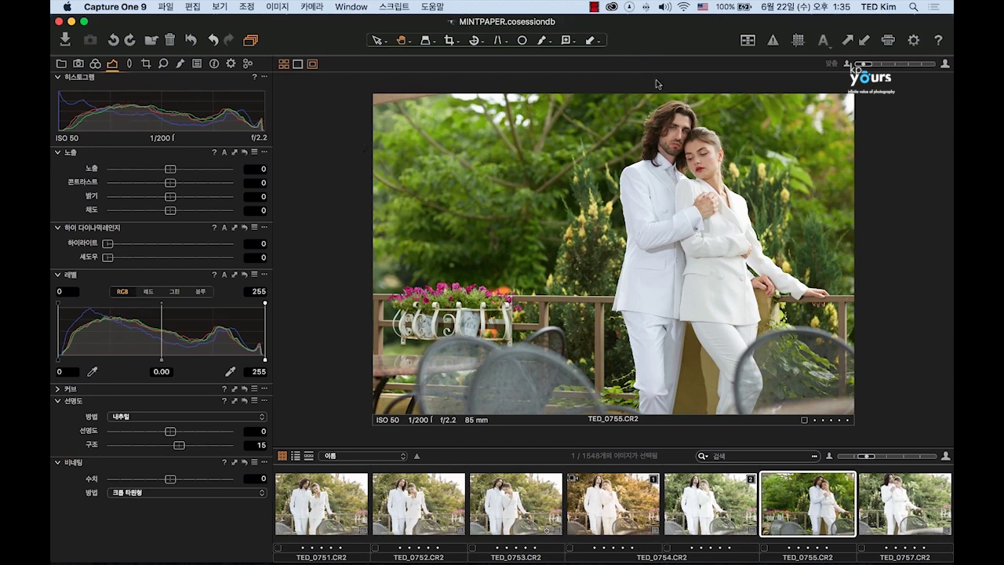
click(312, 64)
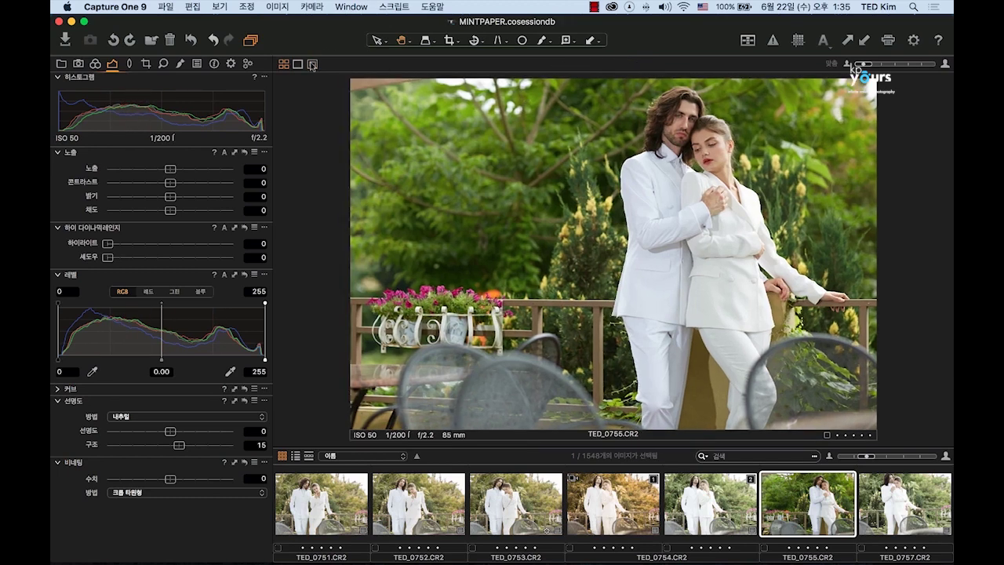
click(313, 65)
click(313, 65)
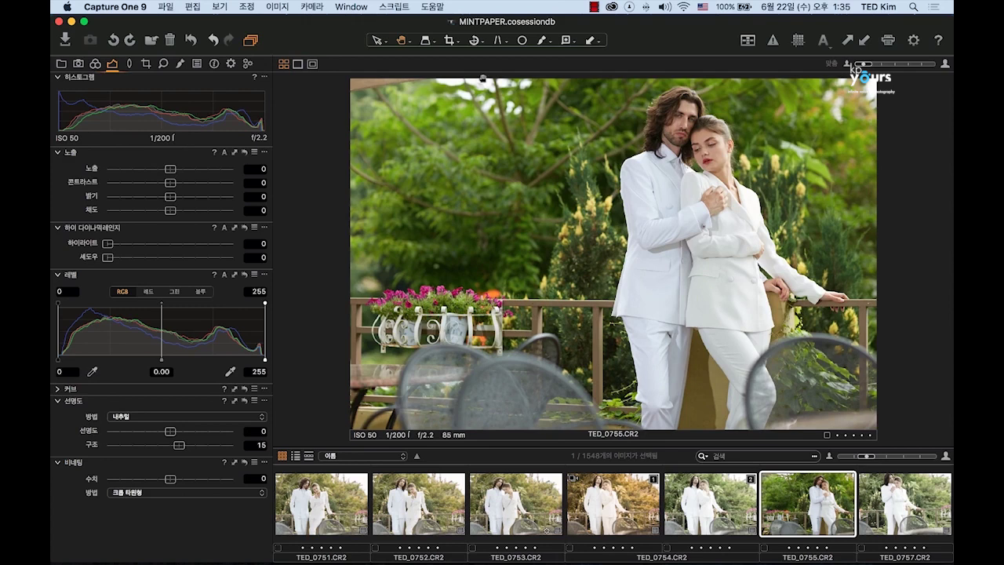
- Set the viewer margin to 2 px in the appearance preferences and close the preferences
click(115, 7)
click(116, 39)
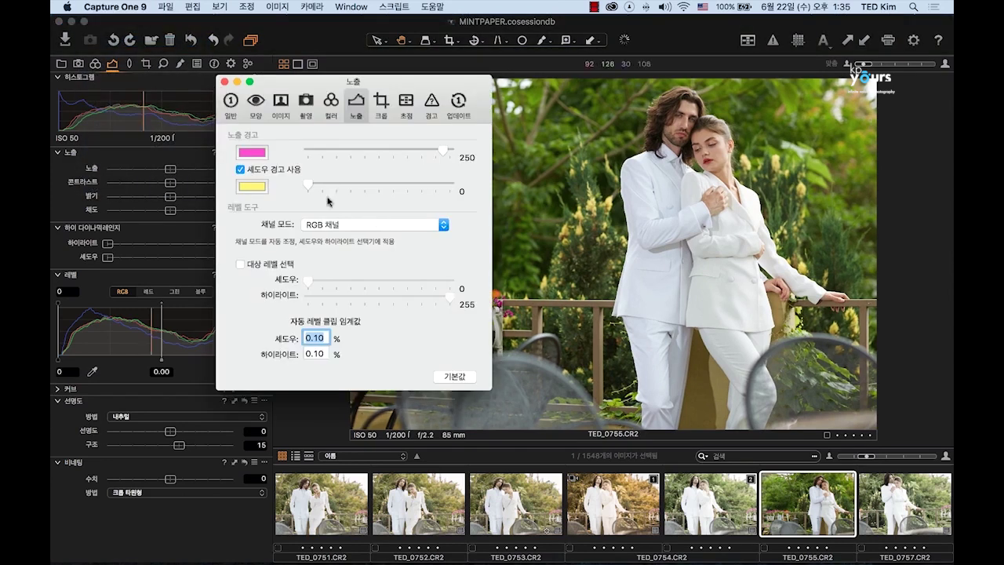
click(231, 100)
click(254, 102)
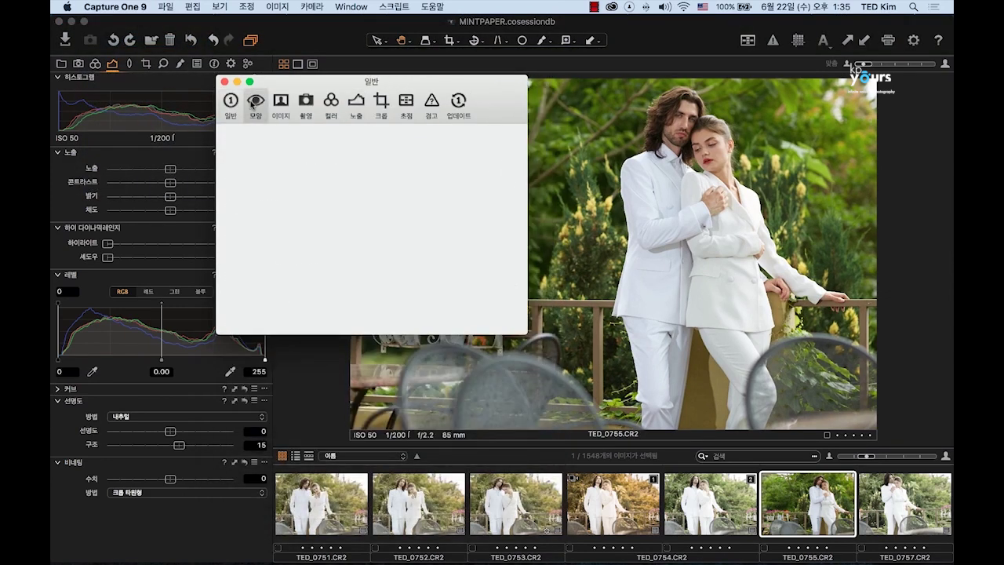
drag(345, 168, 314, 168)
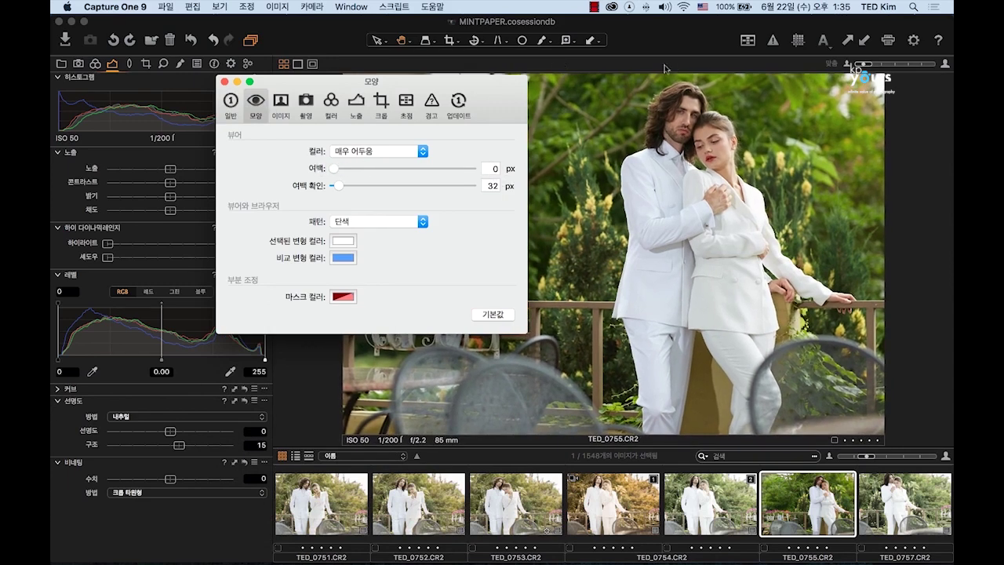
double_click(493, 168)
text(2)
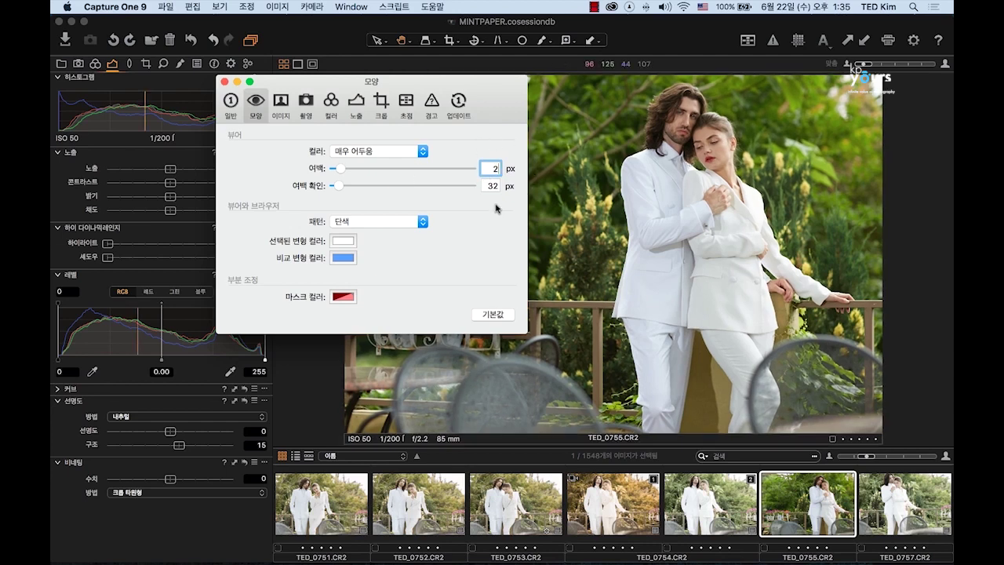
drag(348, 83, 322, 97)
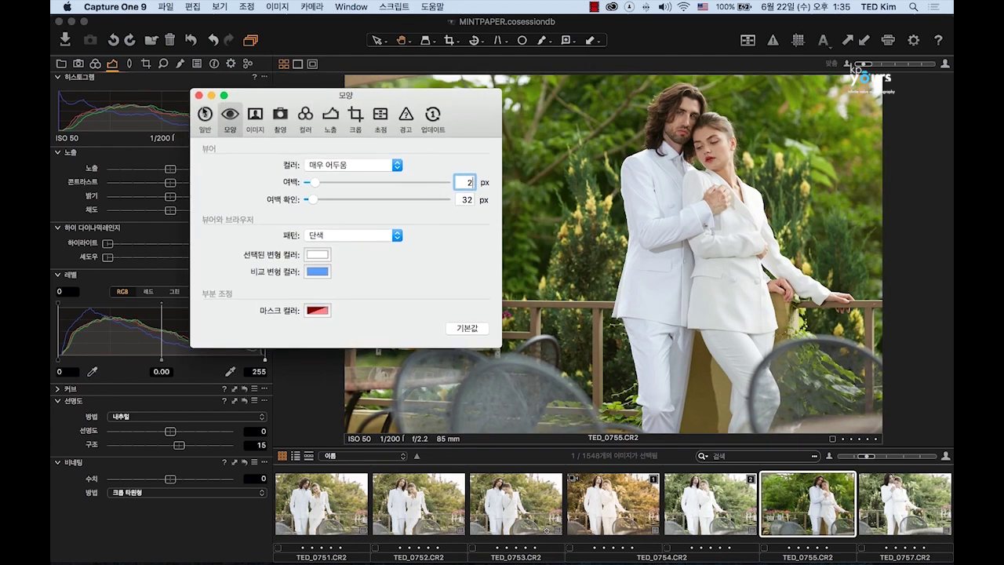
click(199, 96)
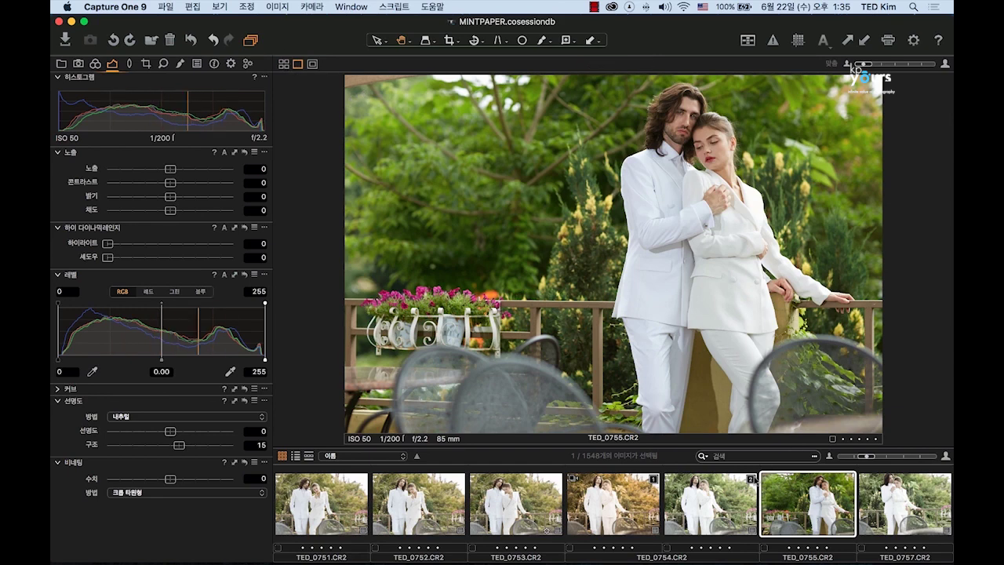
- Add TED_0754.CR2 [2] and TED_0757.CR2 to the selection and display all selected images side by side in multi view
super+click(720, 508)
super+click(912, 507)
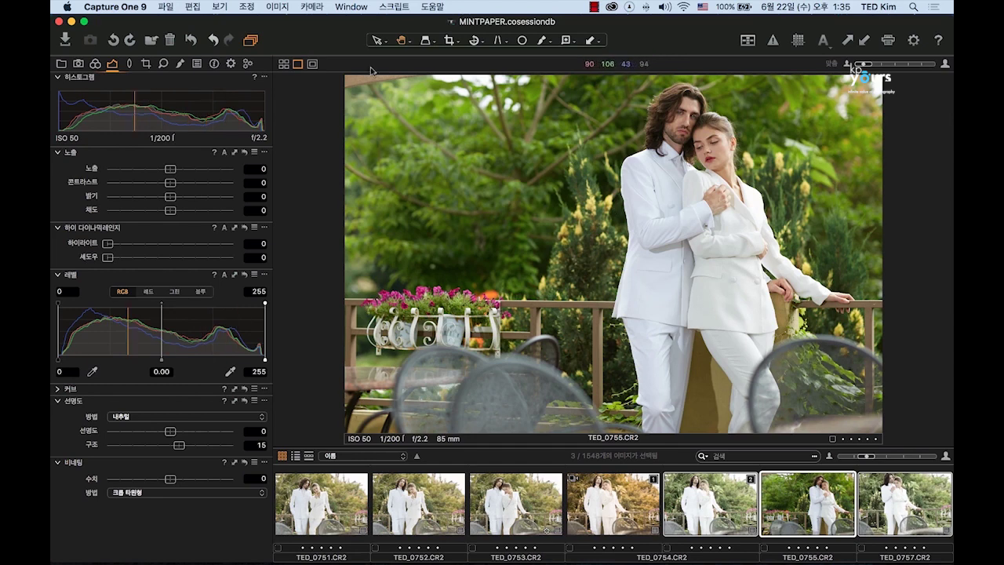
click(284, 64)
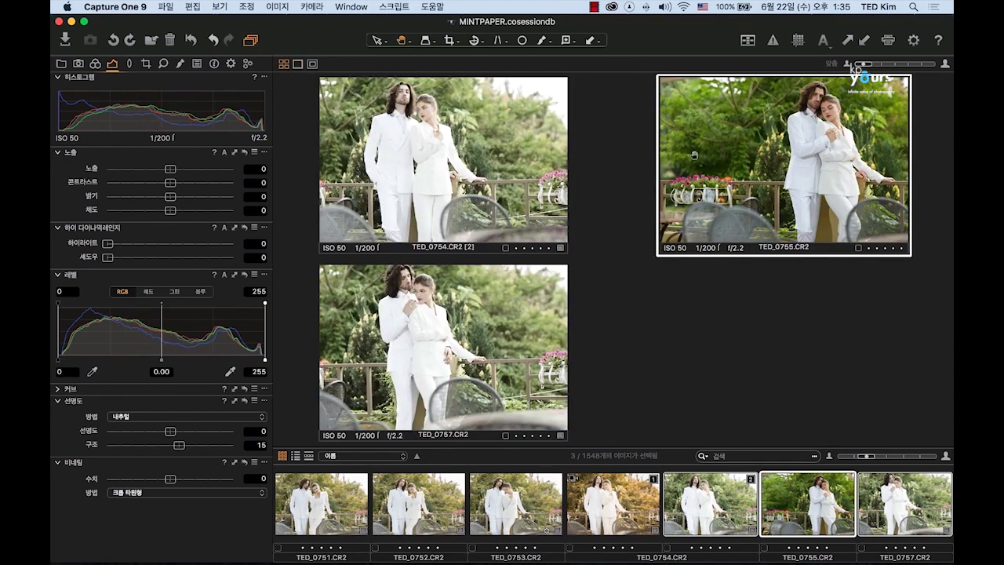
- Select only TED_0755.CR2 and look through the Library, Capture, Color, Exposure and Lens tool tabs
click(637, 497)
click(812, 502)
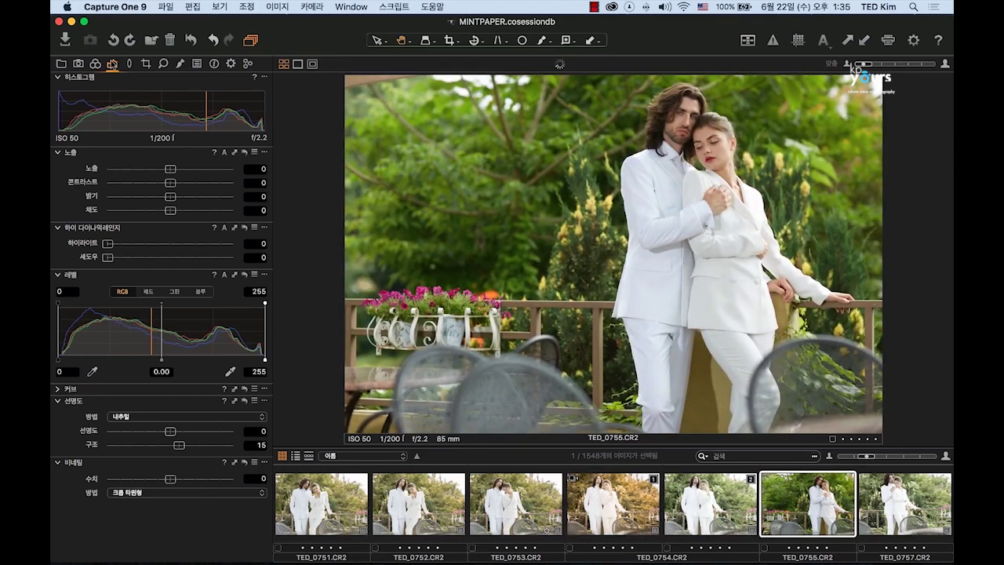
click(62, 65)
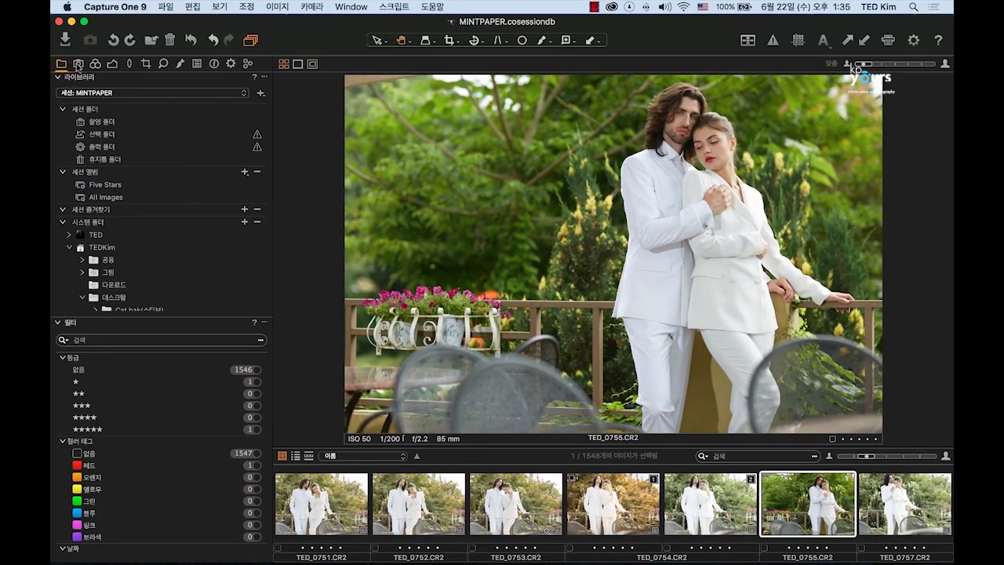
click(78, 64)
click(95, 65)
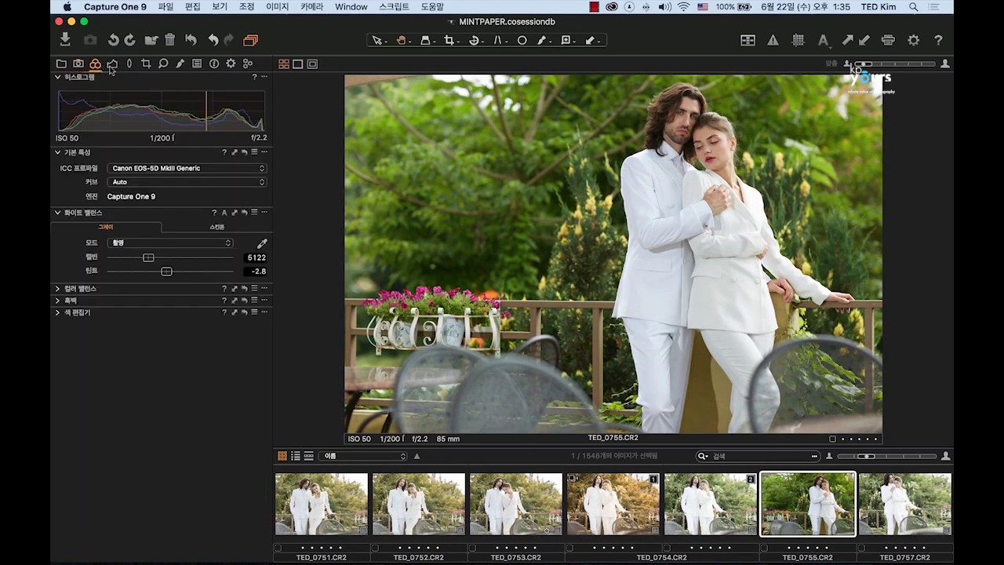
click(112, 65)
click(131, 66)
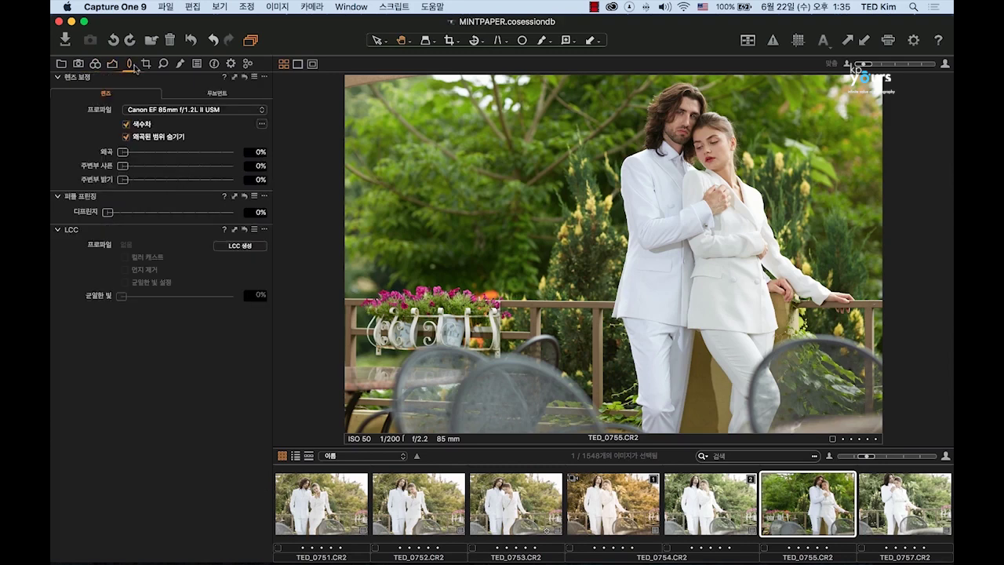
- Look through the Composition, Details, Adjustments, Metadata, Output and Batch tool tabs
click(146, 65)
click(163, 64)
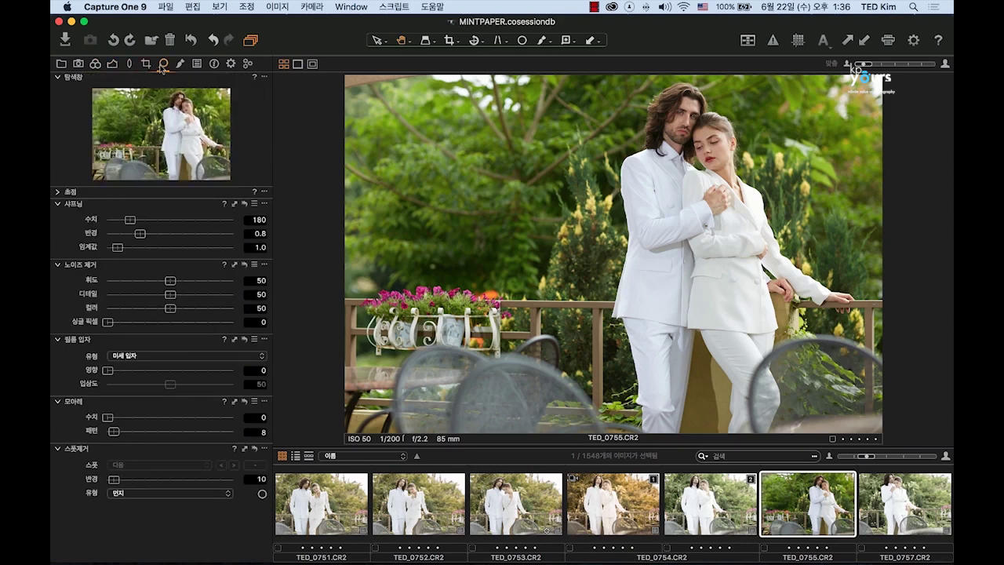
click(199, 66)
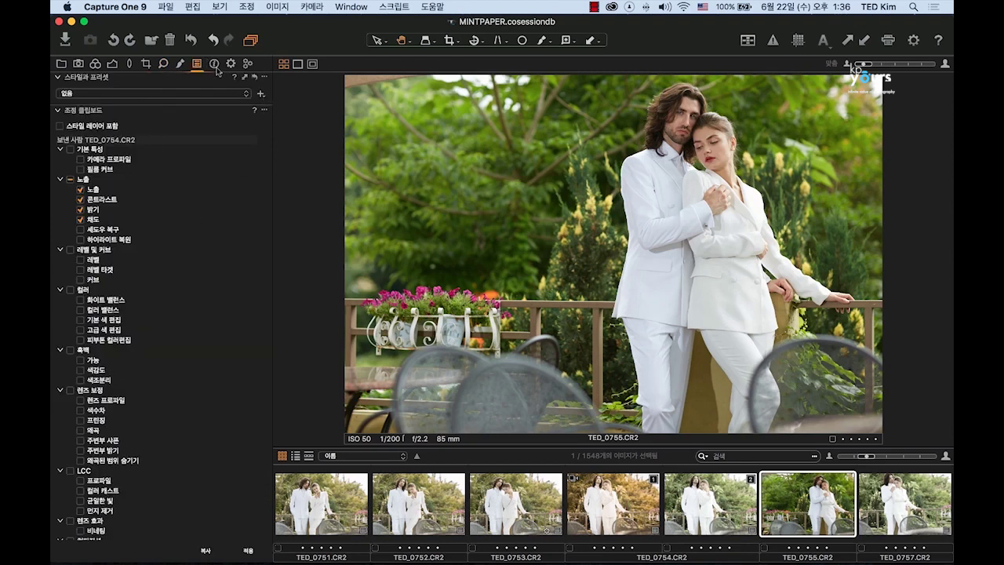
click(216, 65)
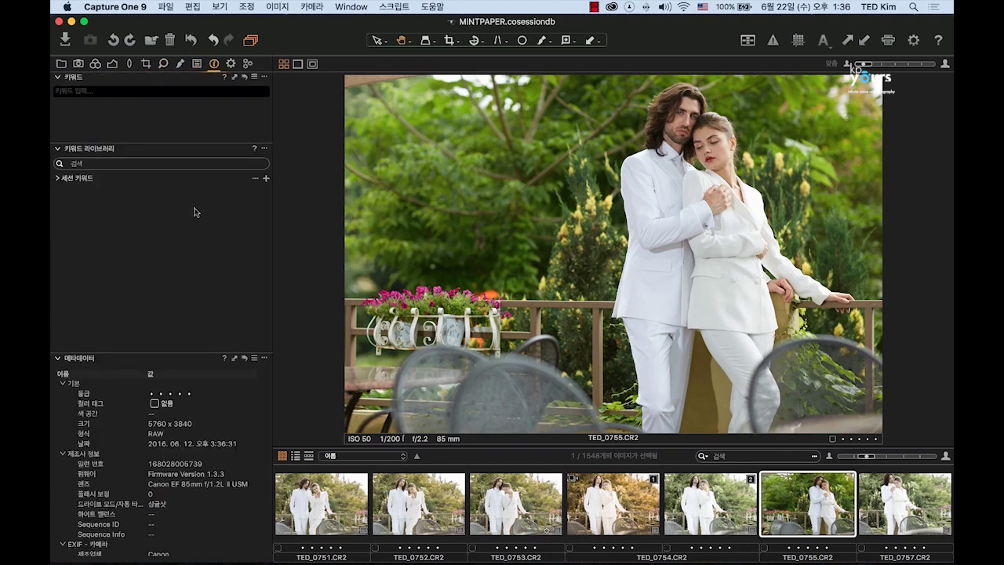
click(231, 64)
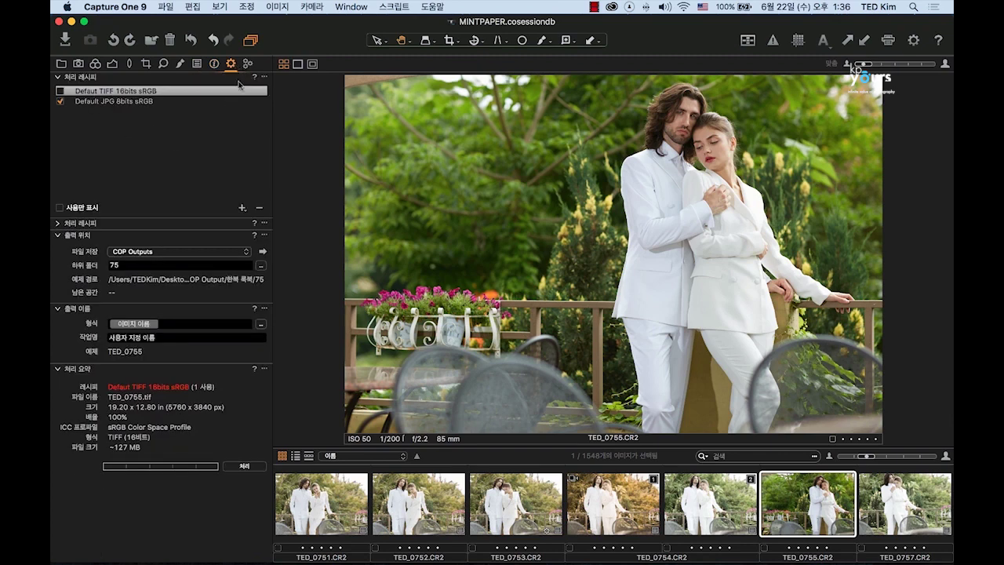
click(250, 66)
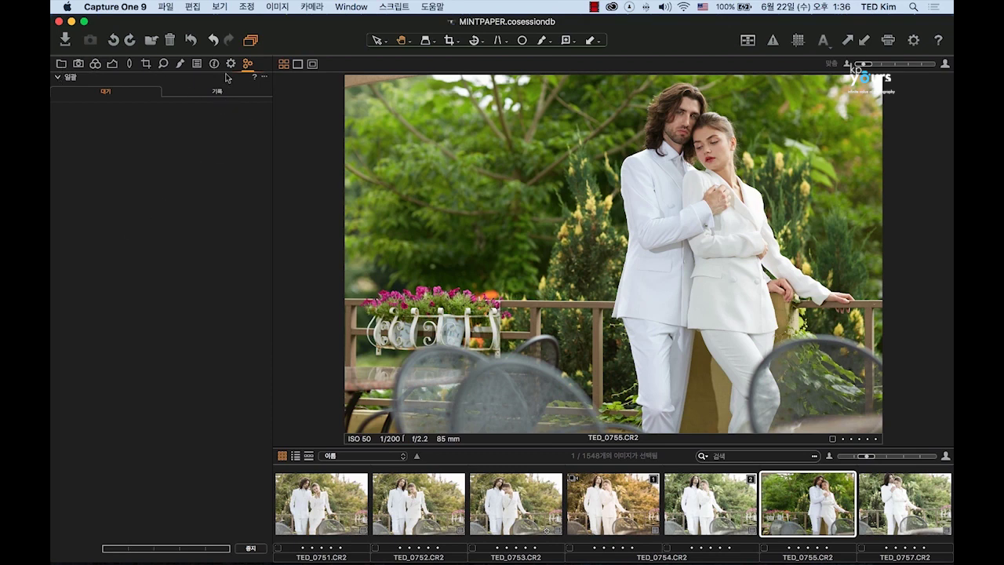
- In the Library tools, filter the images by five stars, switch the filter to the red color tag, and clear it
click(62, 65)
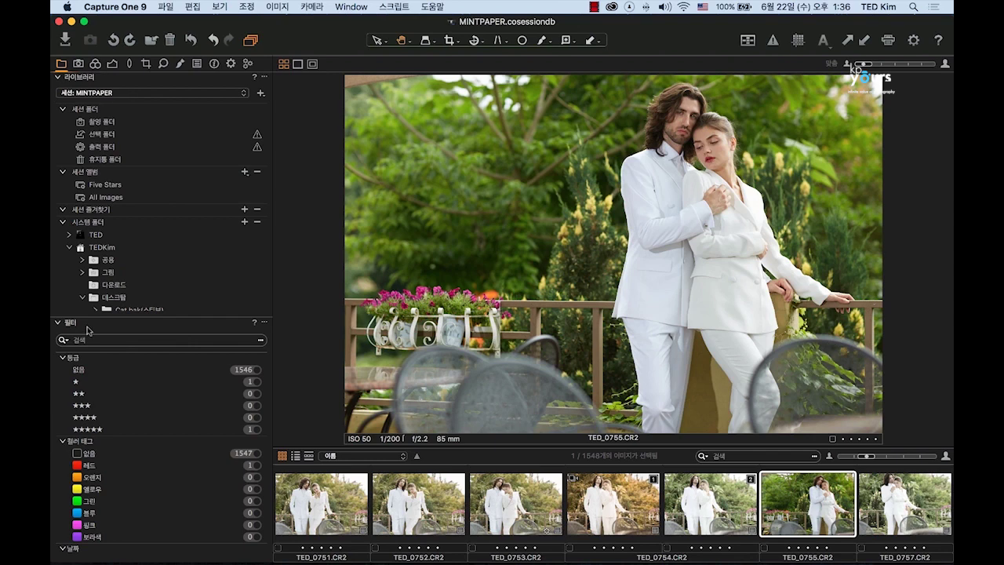
click(106, 428)
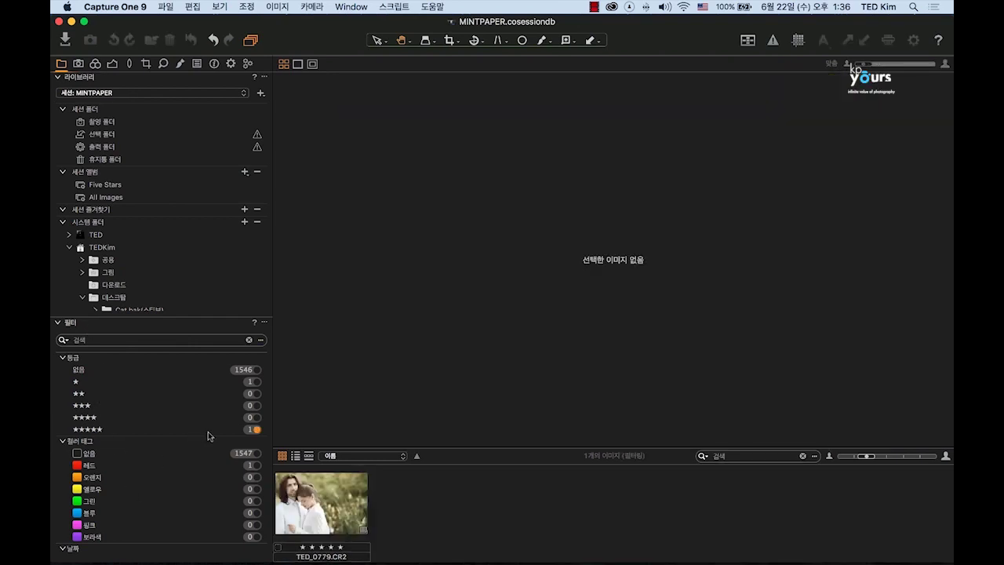
click(138, 464)
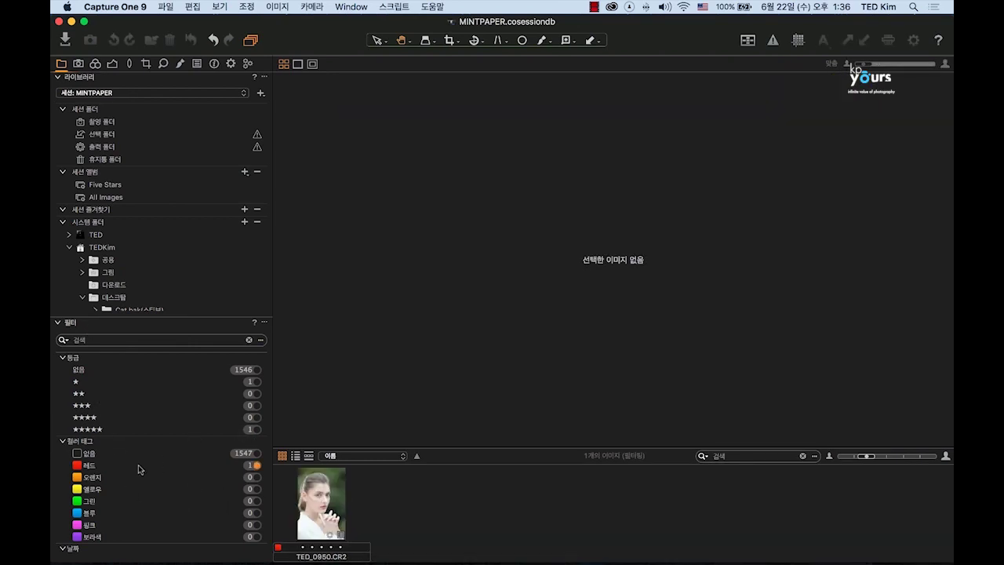
click(254, 466)
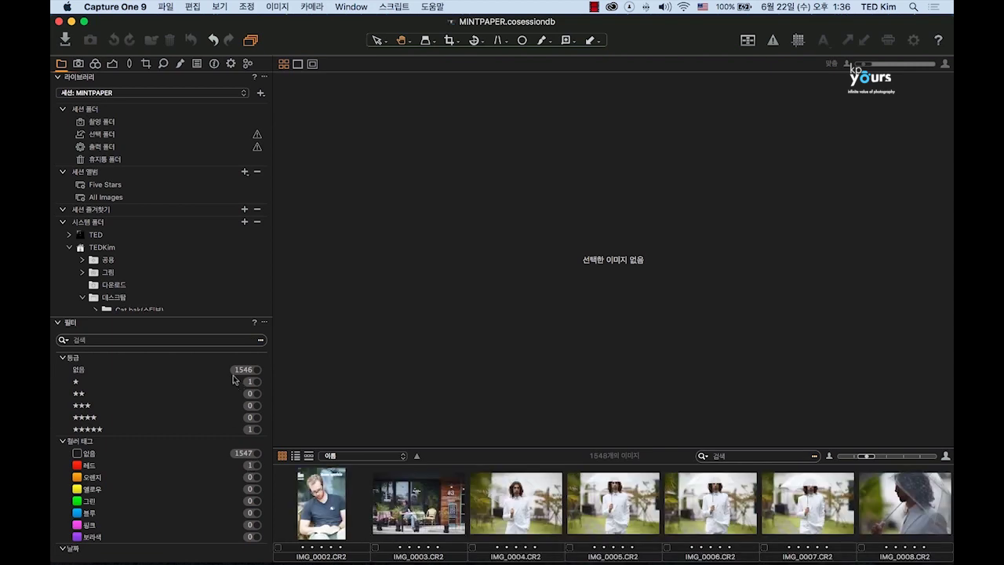
- Add the Quick (빠른 작업) tool tab, place it and the Output tab directly after Library, and narrow the tool area
click(78, 64)
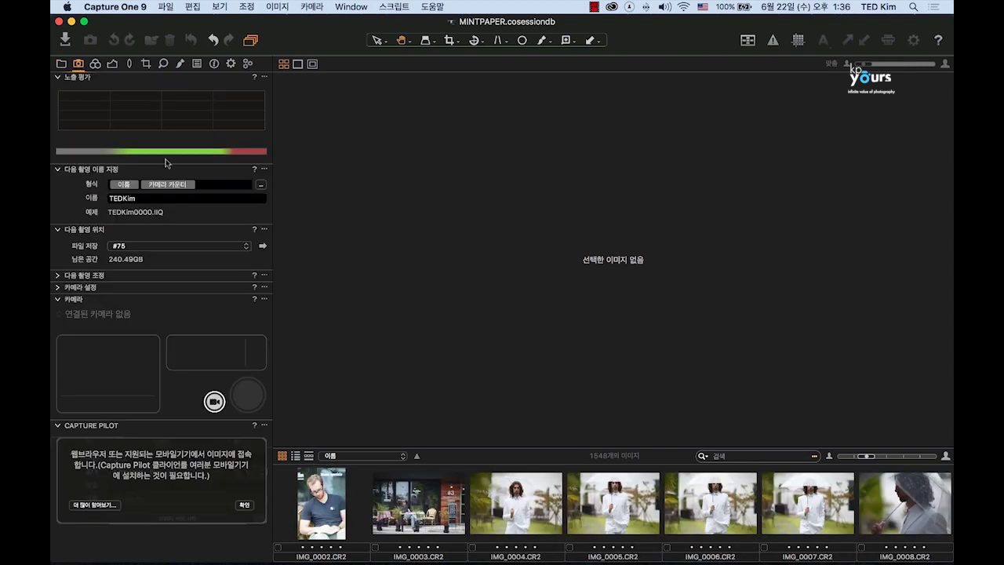
right_click(264, 68)
mouse_move(305, 94)
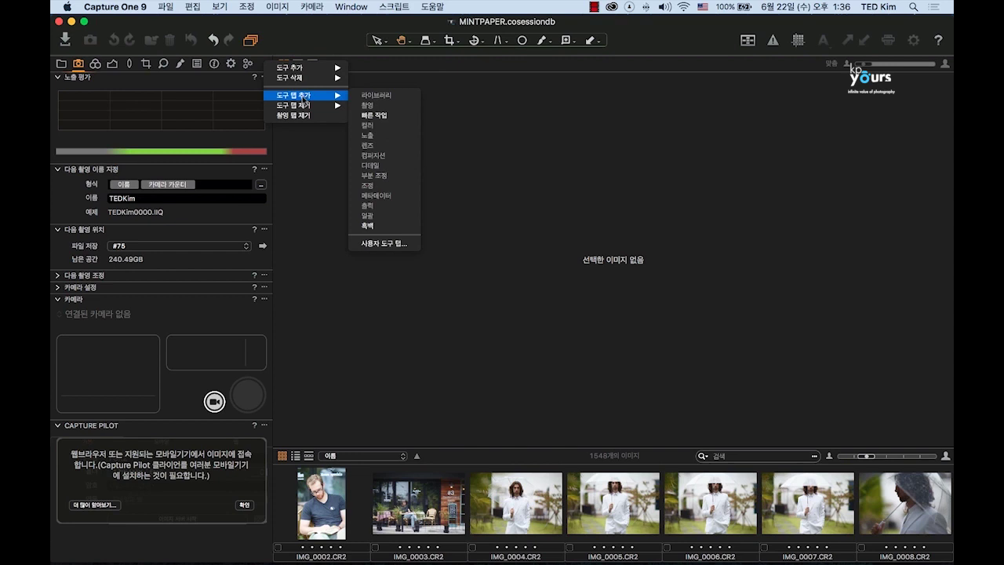
click(374, 116)
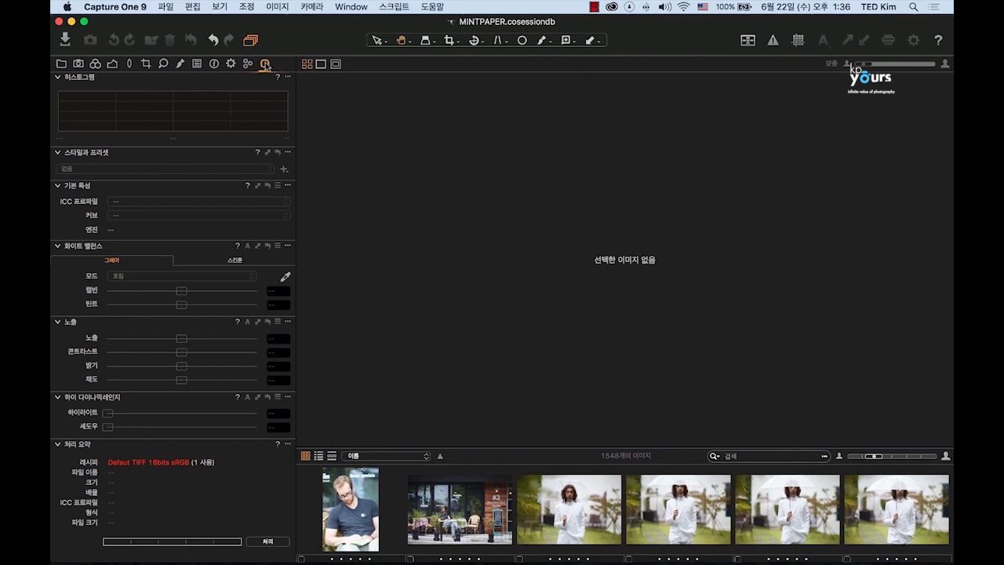
drag(265, 66, 79, 68)
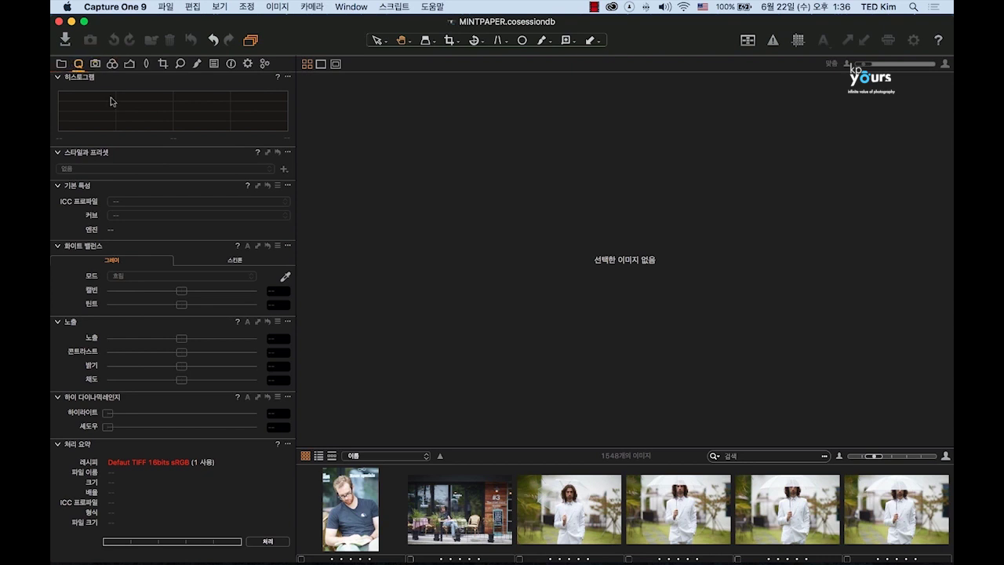
drag(249, 68, 78, 68)
drag(296, 79, 283, 79)
- Remove the Adjustments (조정) tool tab and narrow the tool area to fit the remaining tabs
click(231, 65)
right_click(233, 66)
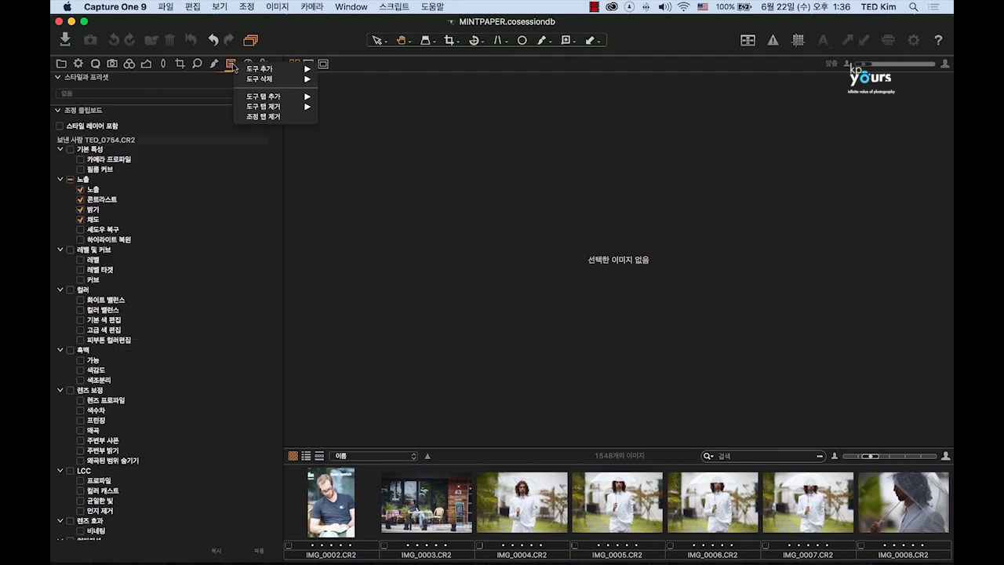
mouse_move(273, 107)
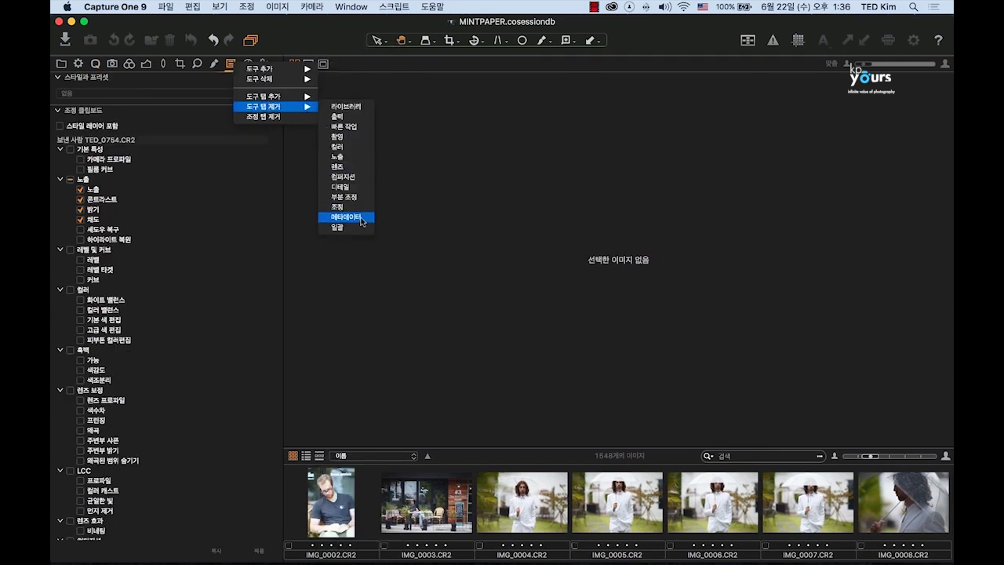
click(345, 206)
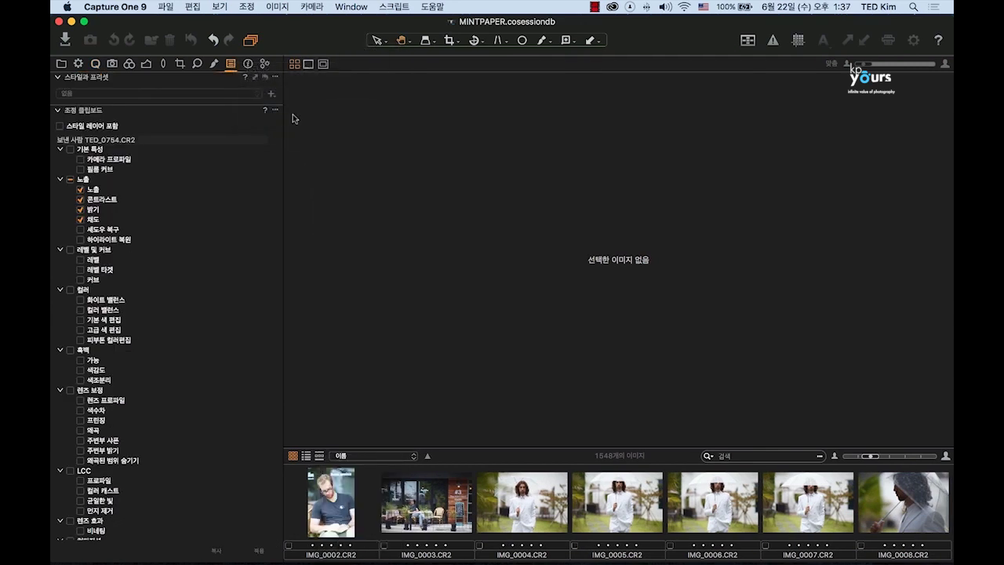
click(593, 205)
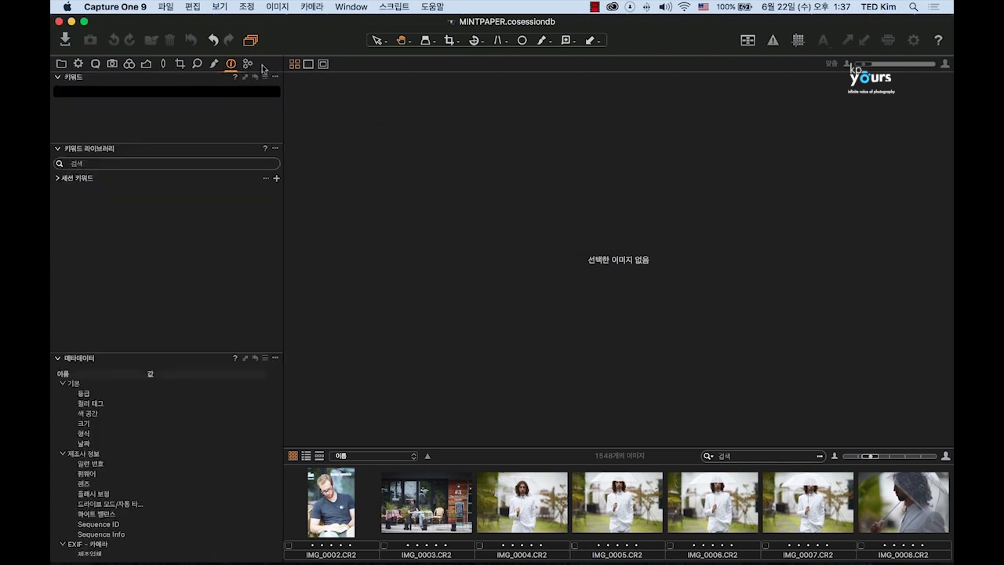
drag(283, 78, 249, 76)
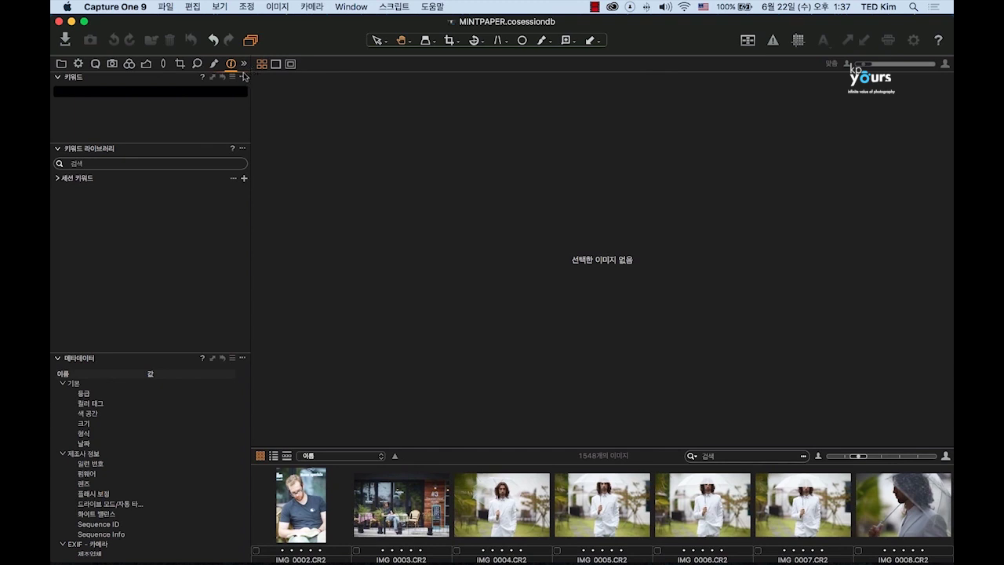
drag(250, 76, 265, 71)
- Remove the Histogram, Styles and Presets, and Base Characteristics tools from the Quick tool tab
click(96, 66)
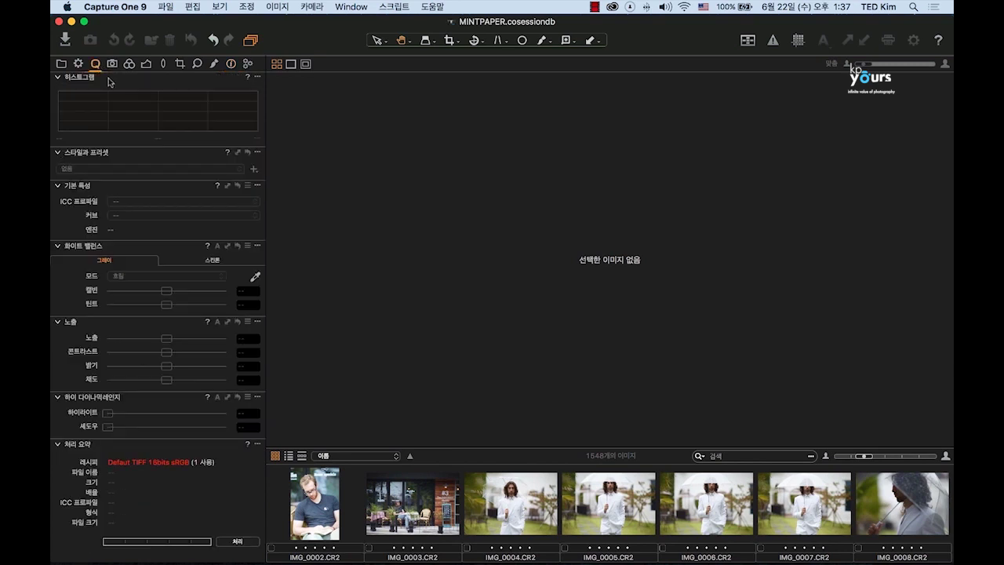
click(257, 76)
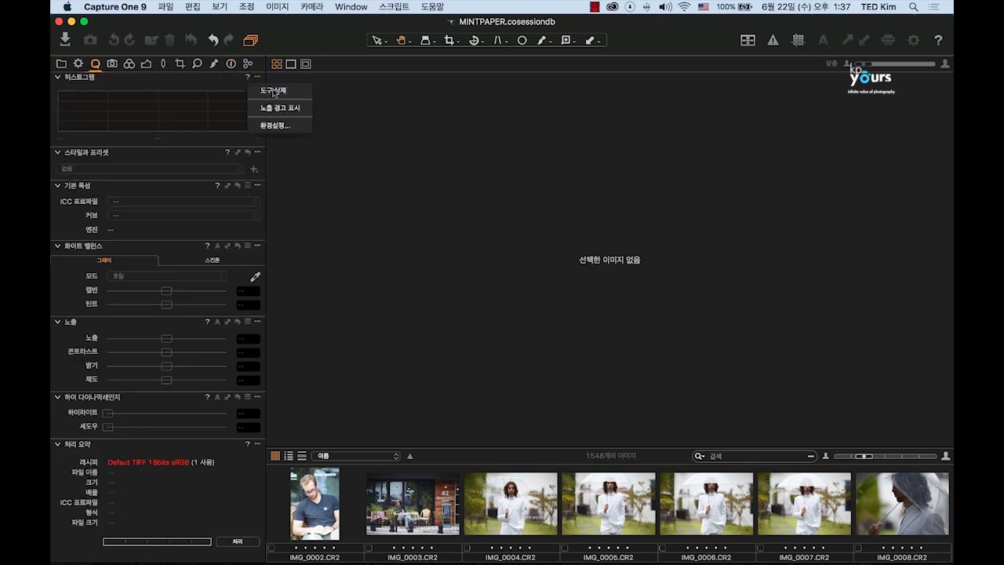
click(273, 90)
click(257, 77)
click(274, 90)
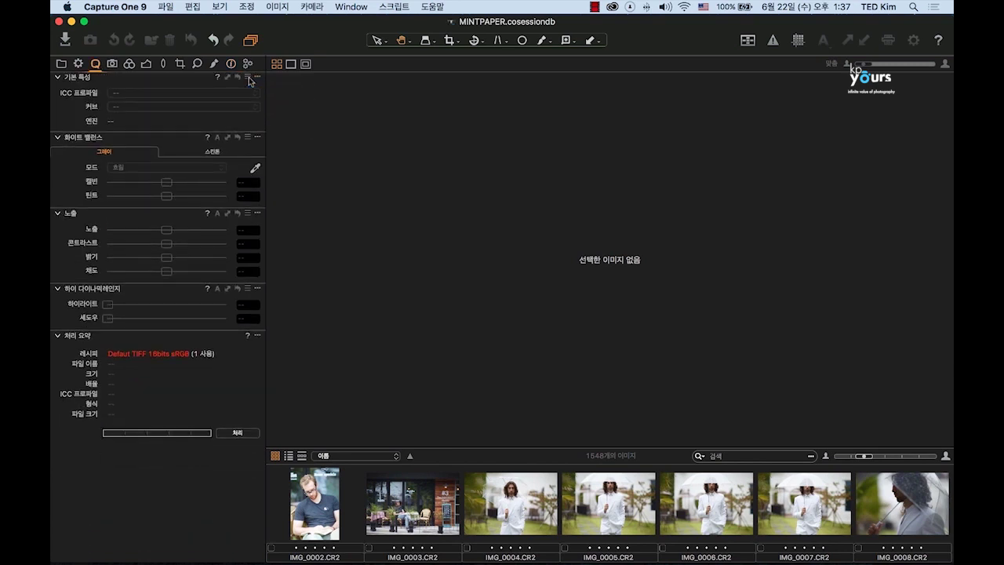
click(257, 76)
click(274, 90)
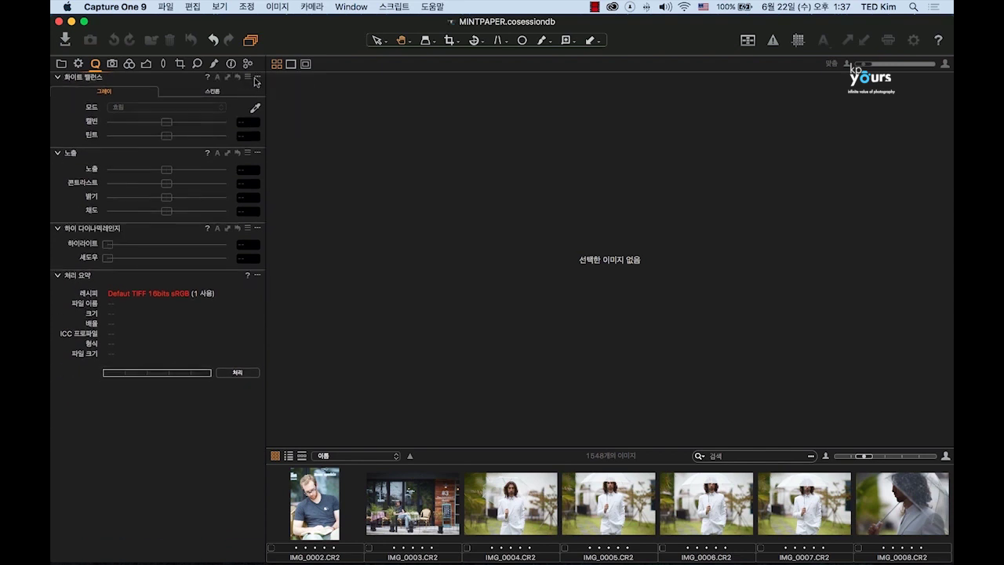
- Remove the White Balance, Exposure, High Dynamic Range and Process Summary tools from the Quick tool tab, leaving it empty
click(258, 76)
click(276, 91)
click(258, 77)
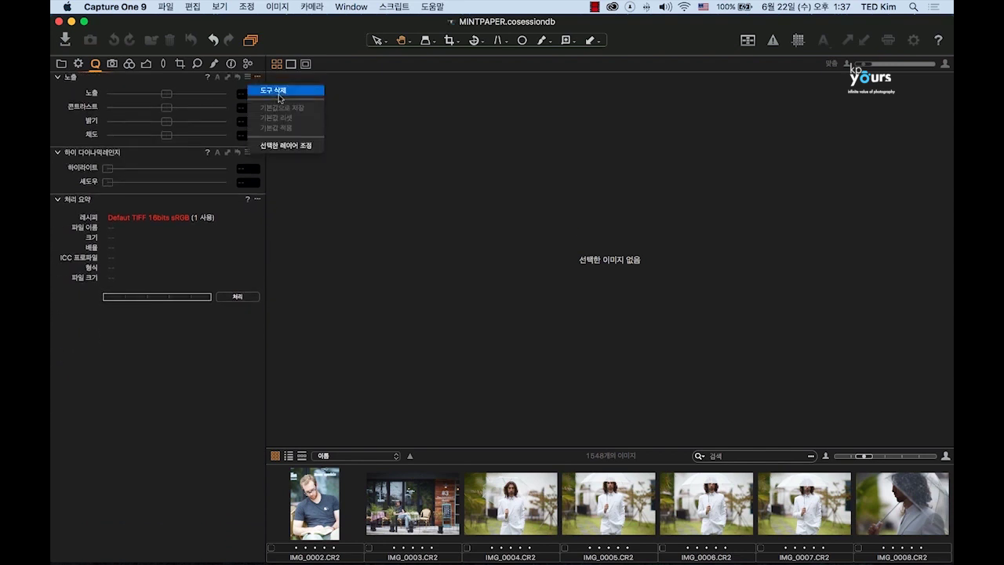
click(278, 93)
click(257, 76)
click(273, 91)
click(257, 76)
click(276, 90)
right_click(166, 126)
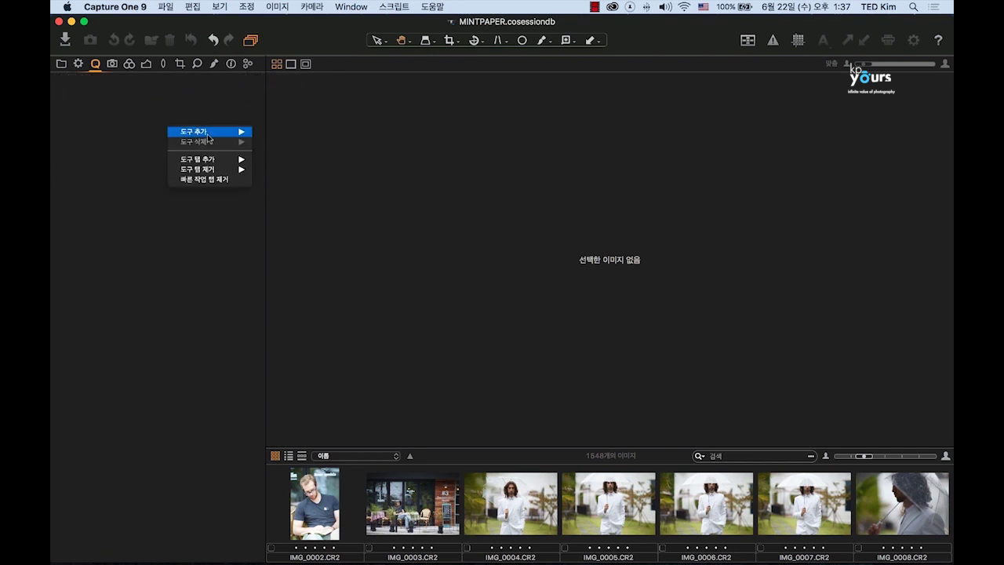
click(150, 94)
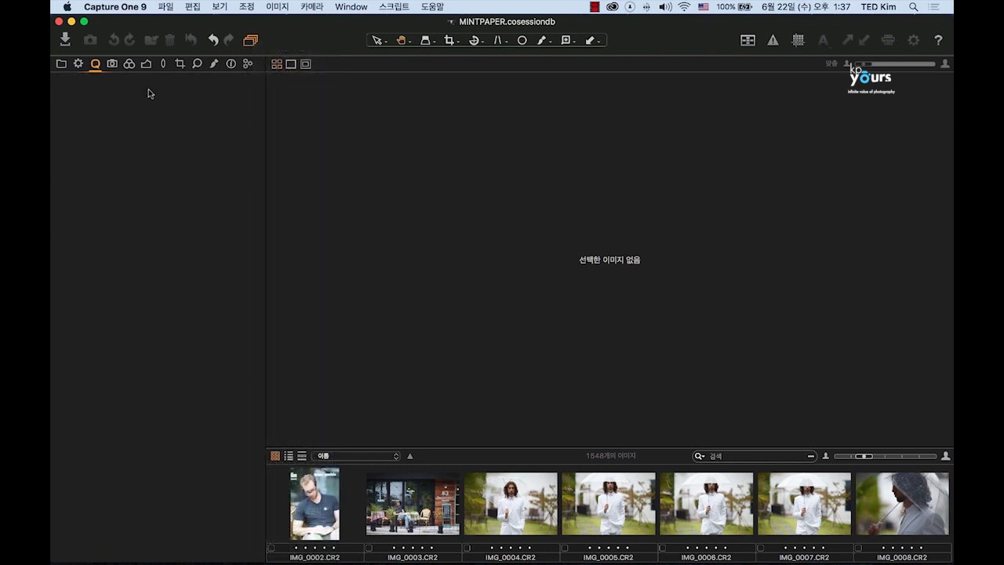
right_click(195, 104)
click(157, 96)
- Add the Exposure Evaluation (노출 평가) and Exposure (노출) tools to the empty Quick tool tab
right_click(133, 111)
mouse_move(157, 110)
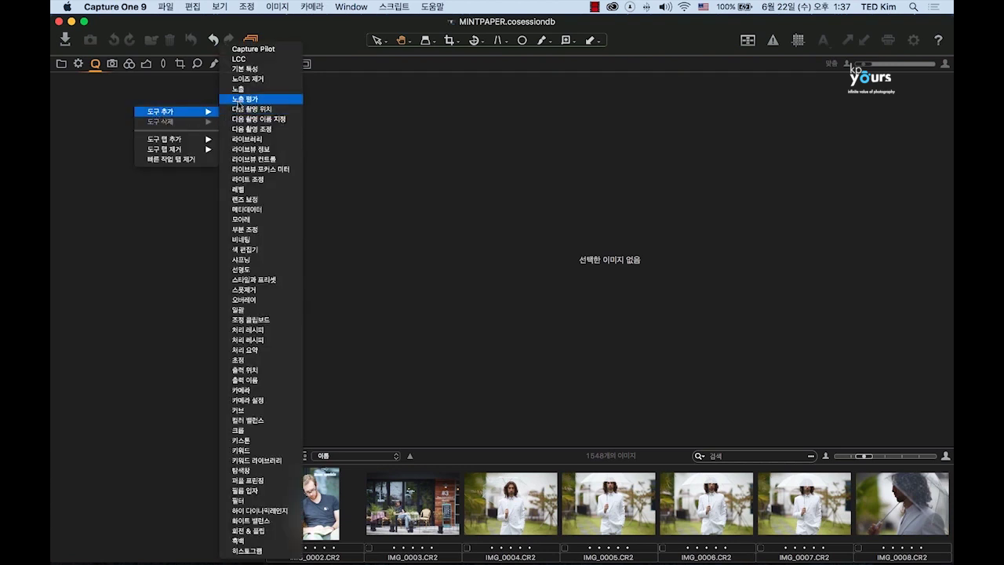
click(239, 99)
right_click(138, 221)
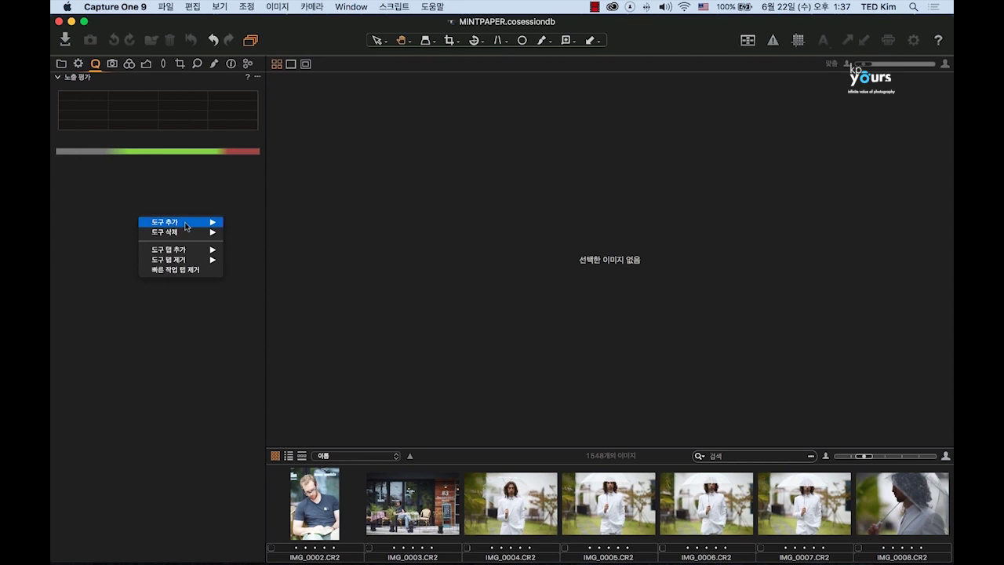
mouse_move(188, 223)
click(242, 89)
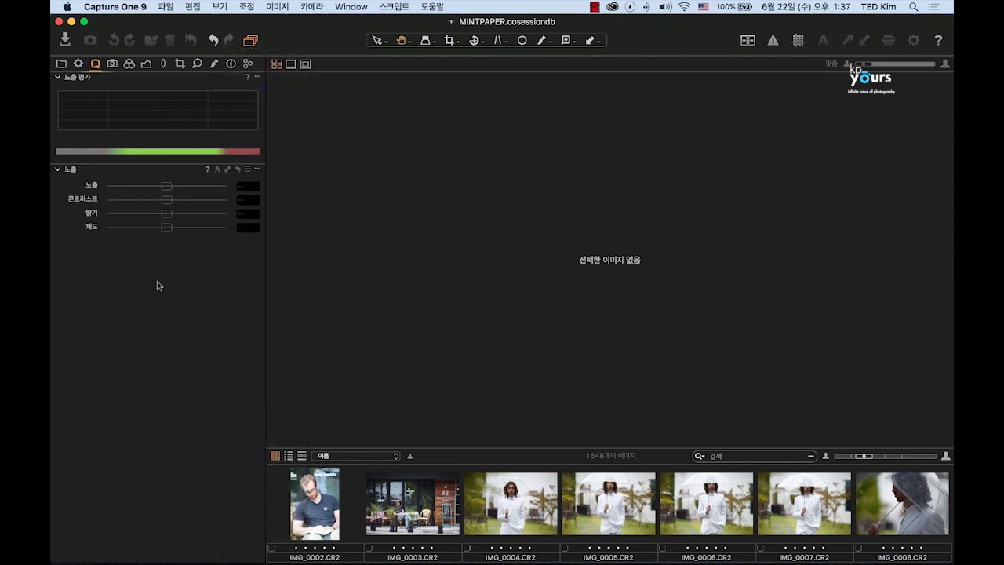
- Add the High Dynamic Range (하이 다이나믹레인지) and White Balance (화이트 밸런스) tools below Exposure in the Quick tool tab
right_click(157, 281)
mouse_move(178, 284)
click(276, 509)
right_click(185, 337)
mouse_move(239, 343)
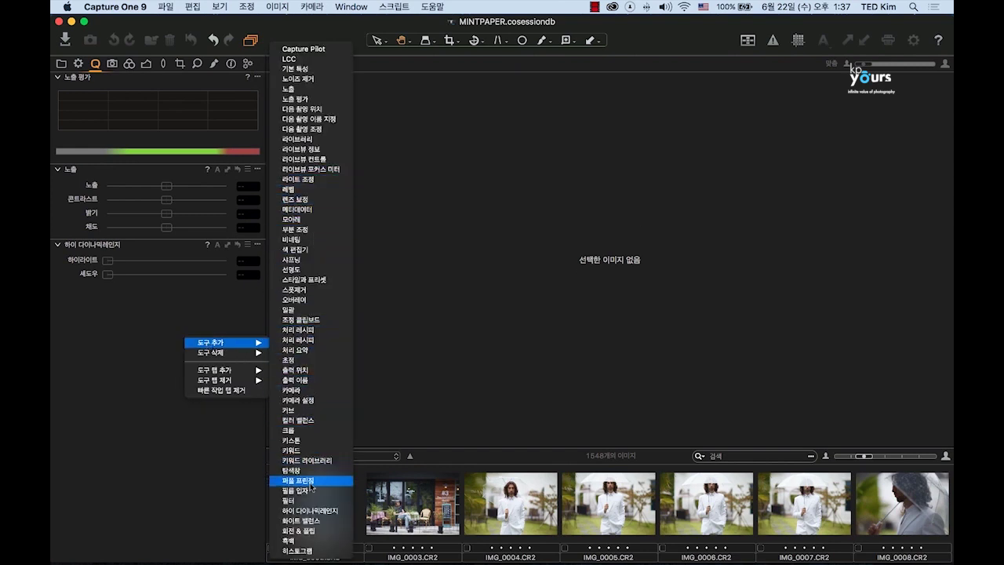
click(314, 521)
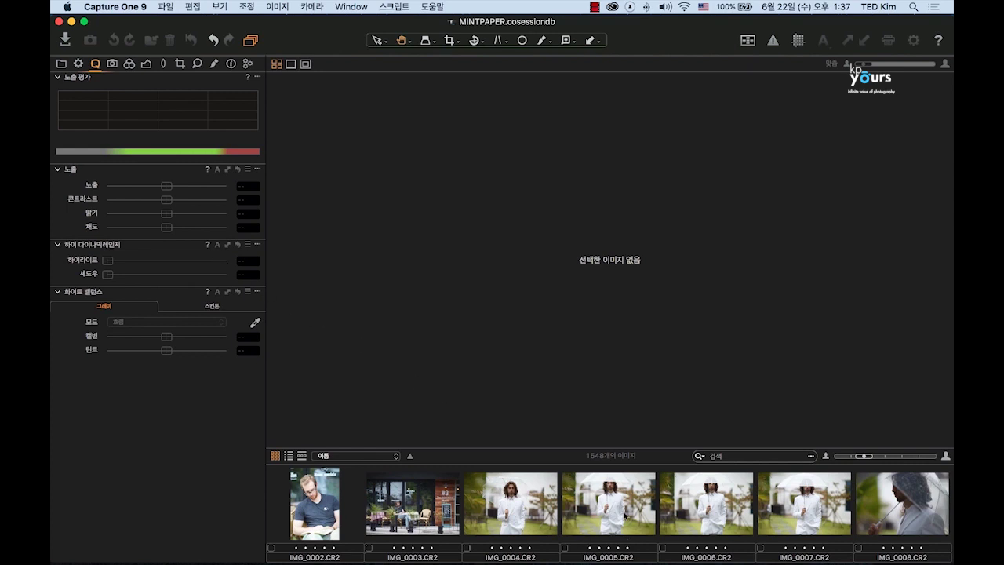
- Select IMG_0002.CR2 in the browser to show it in the viewer with the customized Quick tools
scroll(625, 516, down, 3)
scroll(625, 516, up, 3)
click(325, 494)
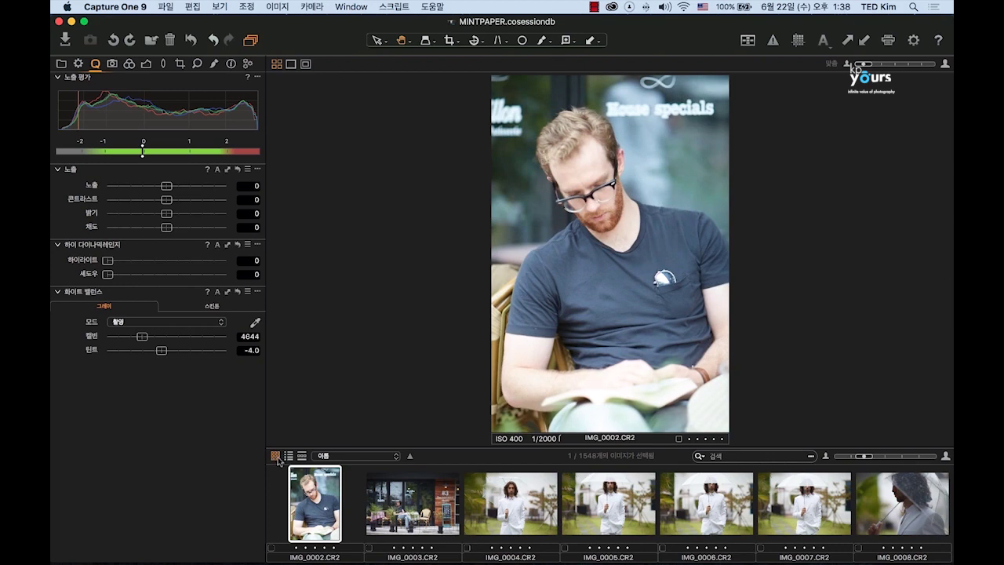
- Switch the browser to filmstrip view and browse through the session's thumbnails, returning to the first image
click(289, 457)
click(301, 456)
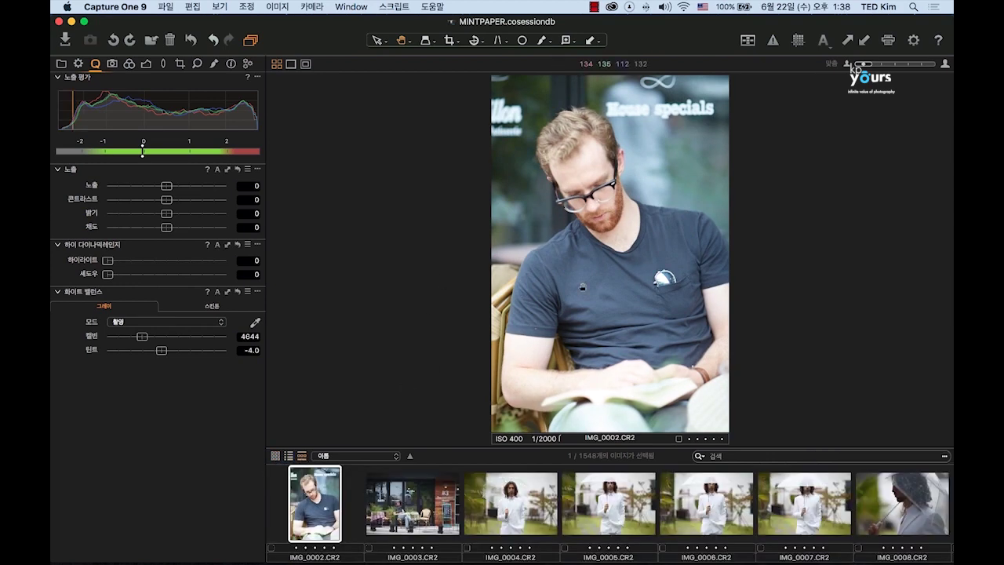
scroll(656, 495, right, 3)
scroll(656, 495, right, 20)
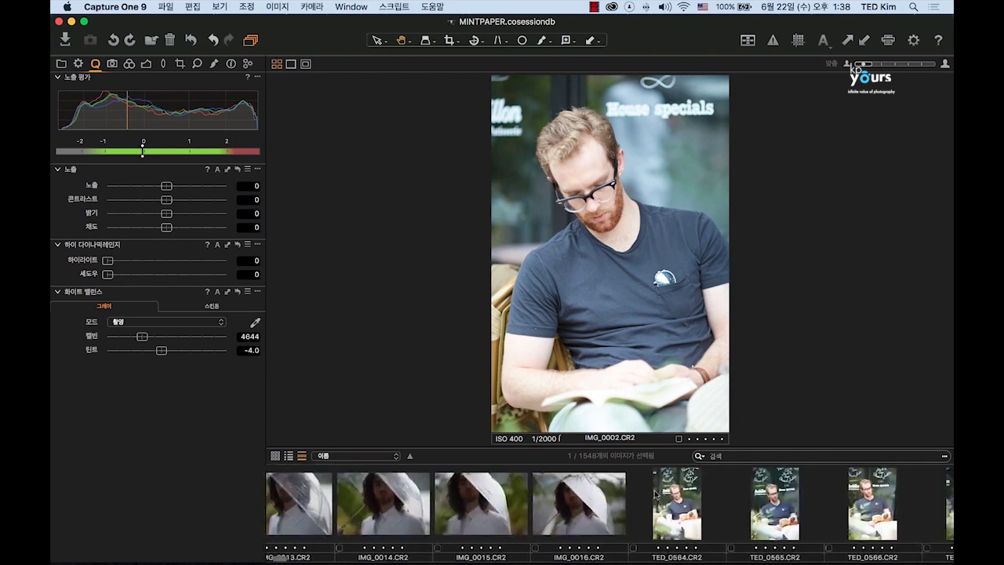
scroll(656, 495, right, 20)
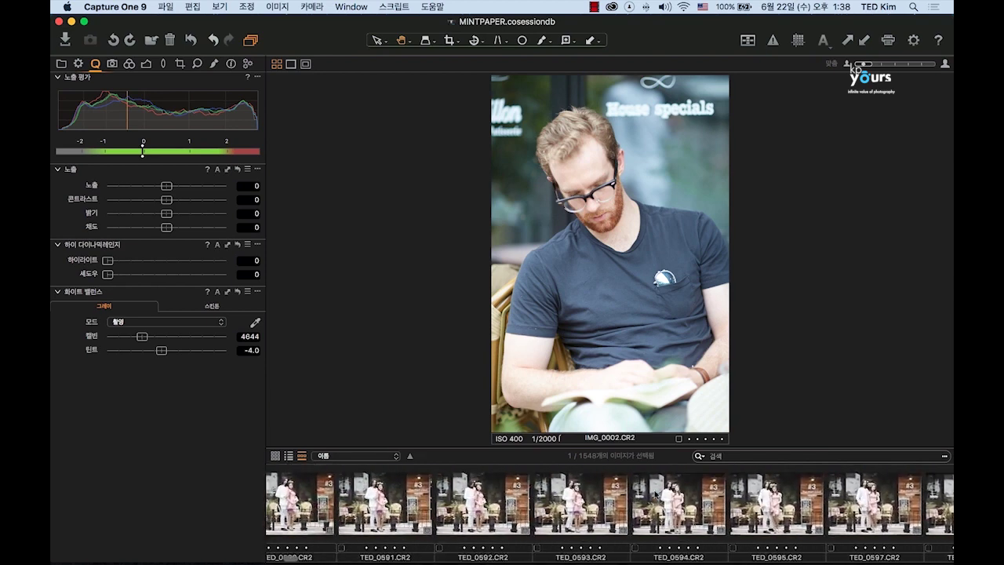
scroll(655, 494, left, 20)
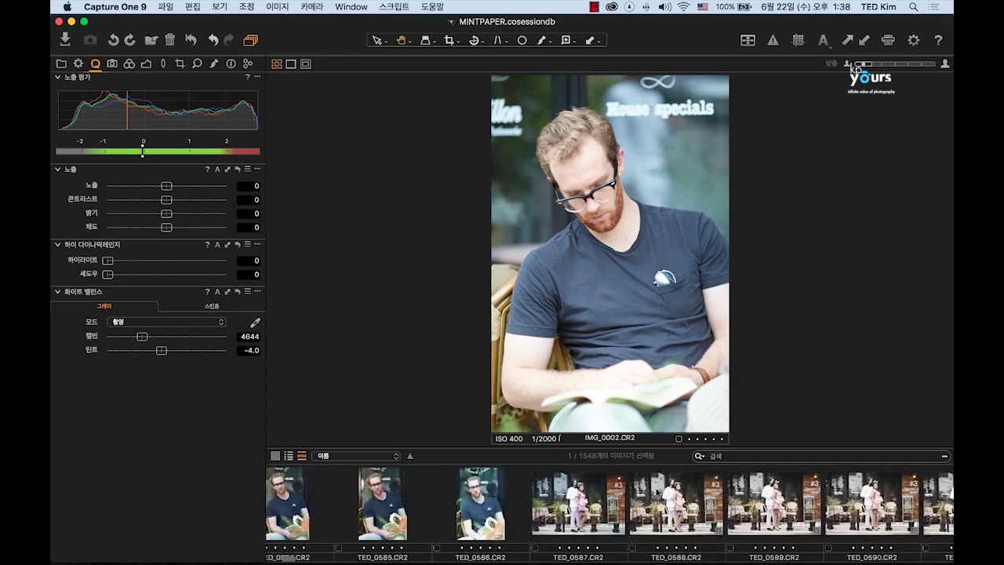
scroll(657, 492, left, 10)
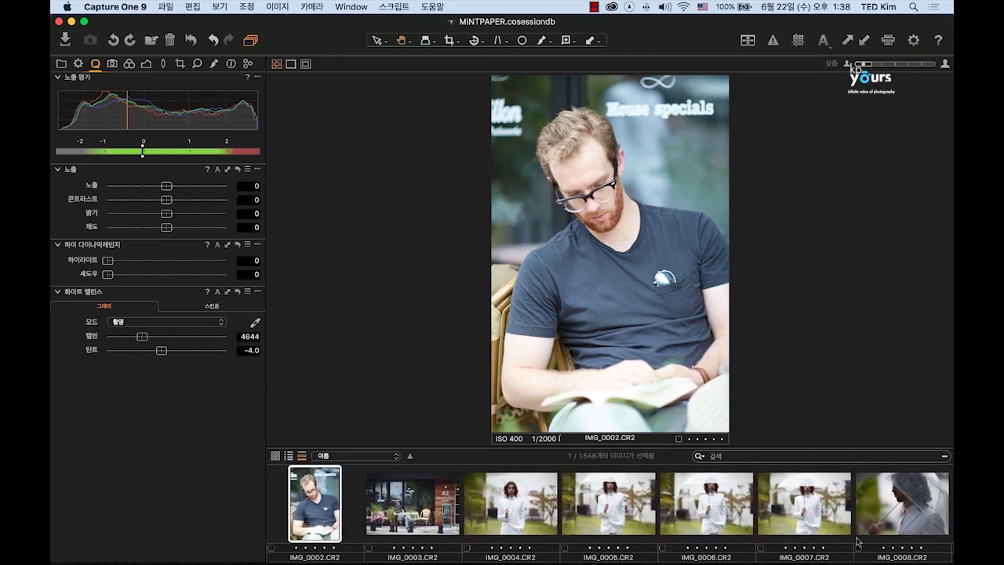
- Try placing the browser to the right of the viewer and the tools on the opposite side, and restore the original layout
click(219, 7)
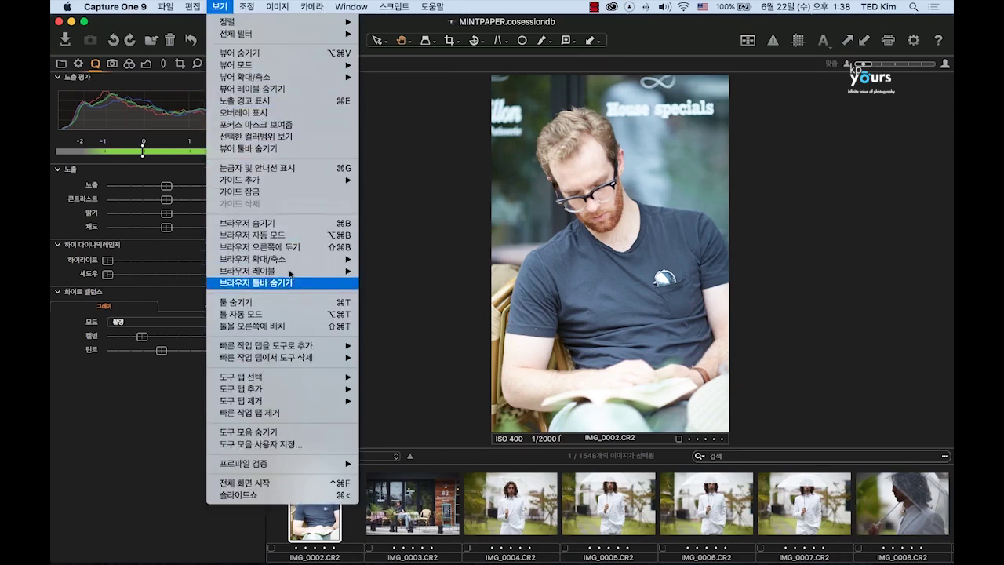
click(292, 249)
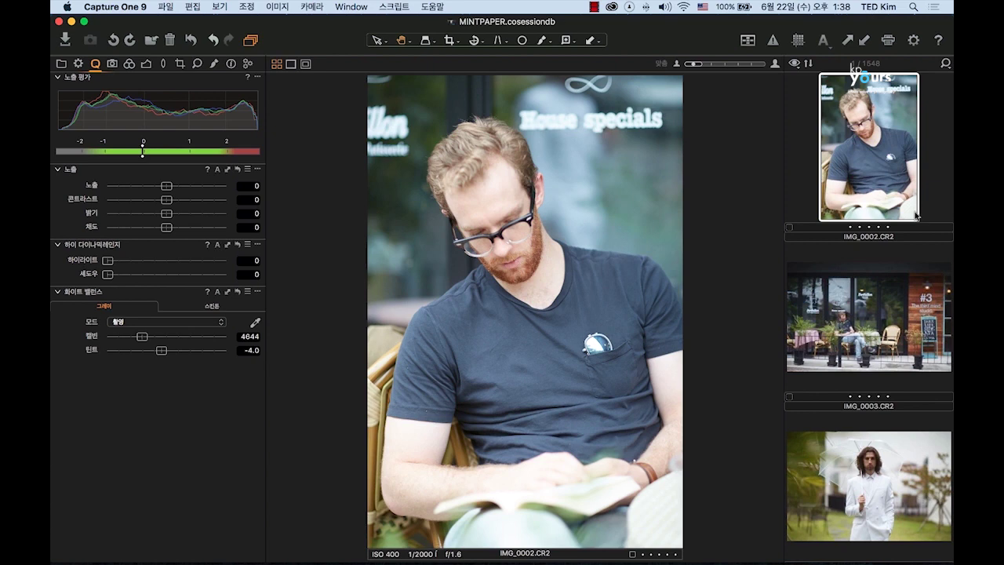
key(super+alt+t)
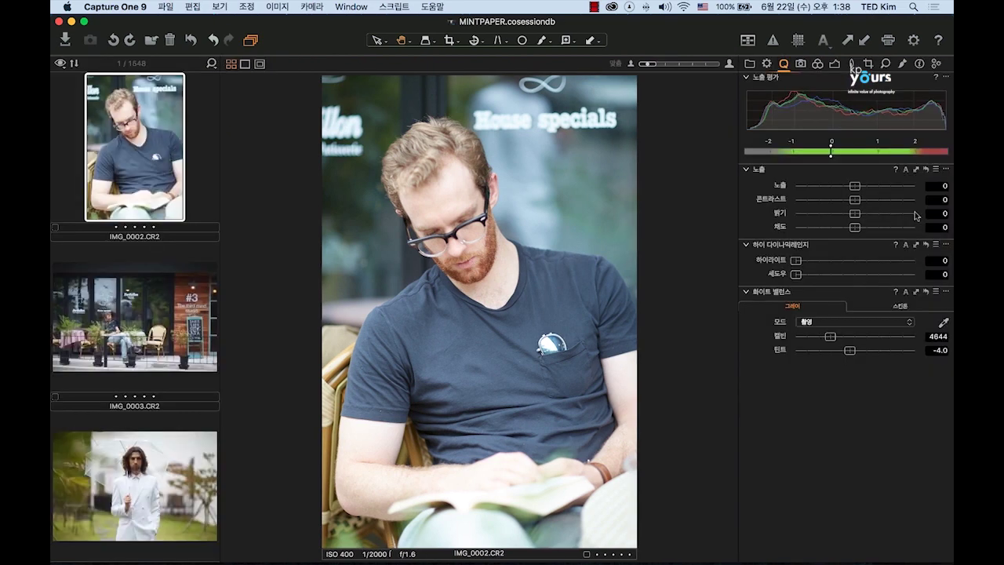
key(super+alt+t)
key(super+alt+b)
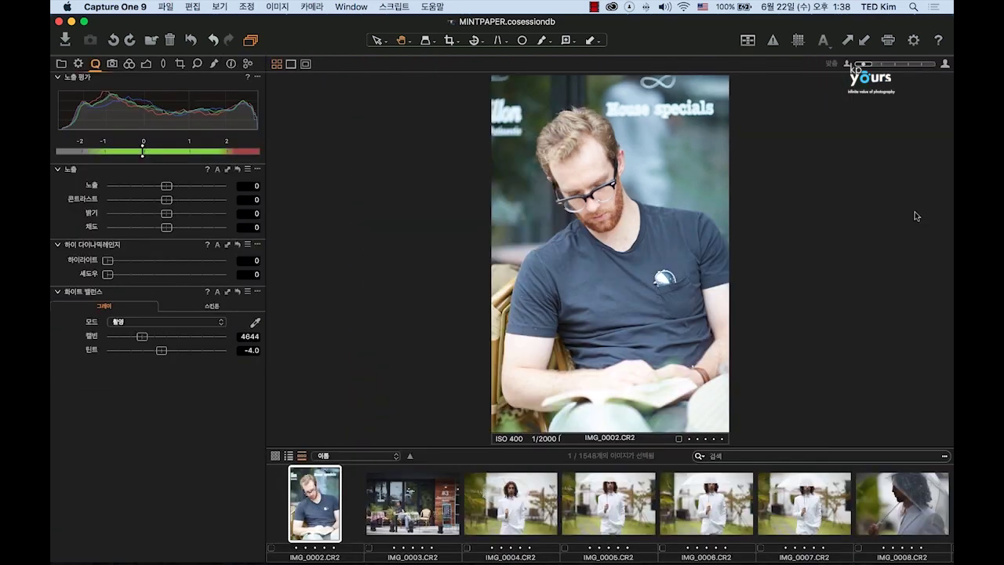
- Try placing the tools to the right of the viewer with the browser below it, and return them to the left
key(super+alt+b)
key(super+alt+b)
key(ctrl+super+t)
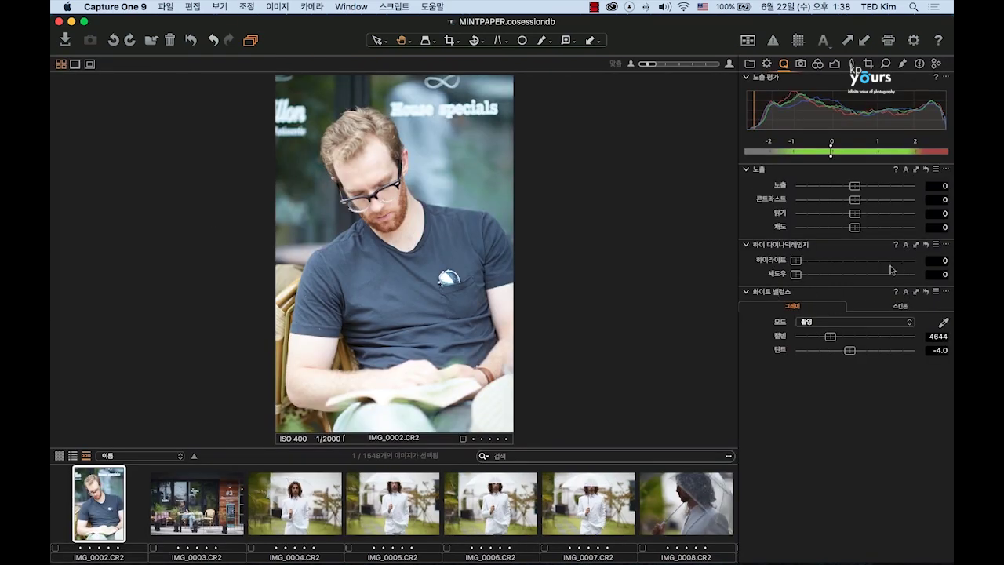
key(ctrl+super+t)
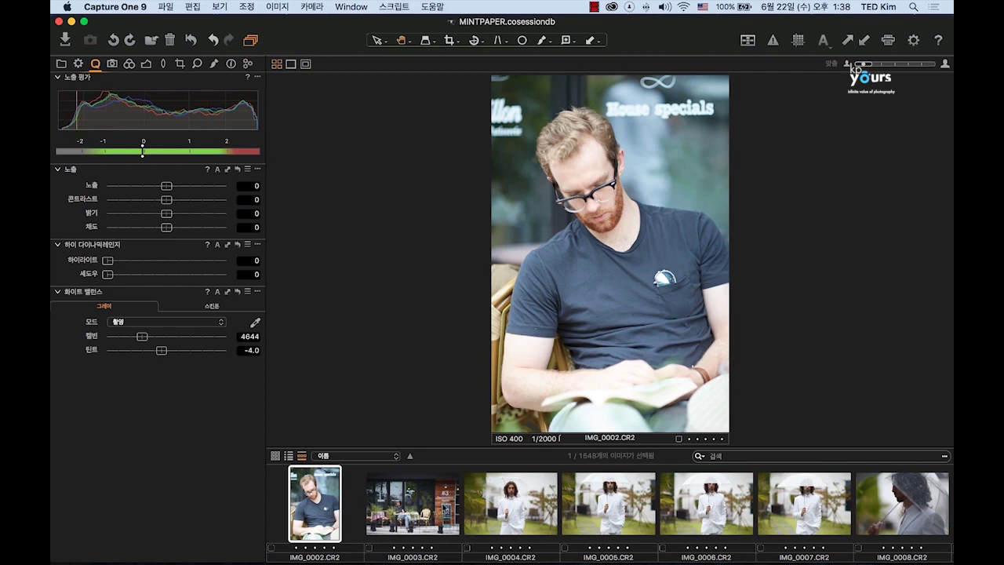
- Place the browser to the right of the viewer, keeping the tools on the left
key(super+shift+t)
key(super+shift+t)
key(super+shift+b)
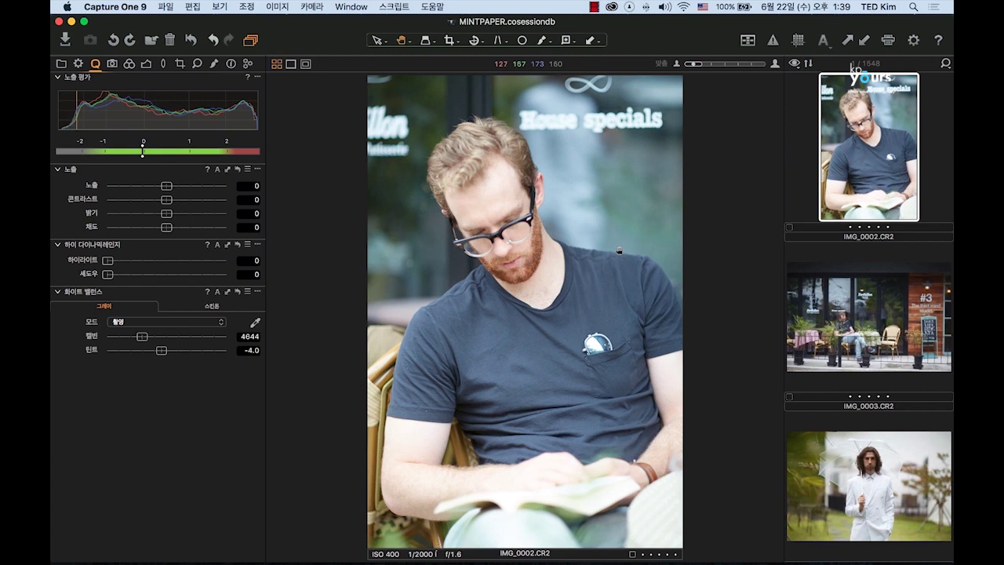
- Open the Output tool tab and delete the Defaut TIFF 16bits sRGB process recipe
click(78, 64)
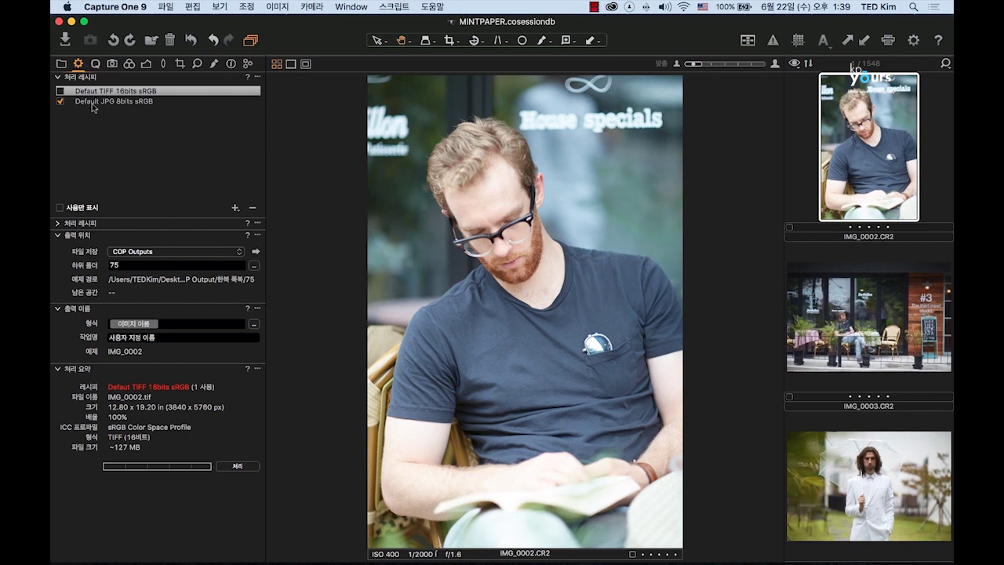
click(63, 93)
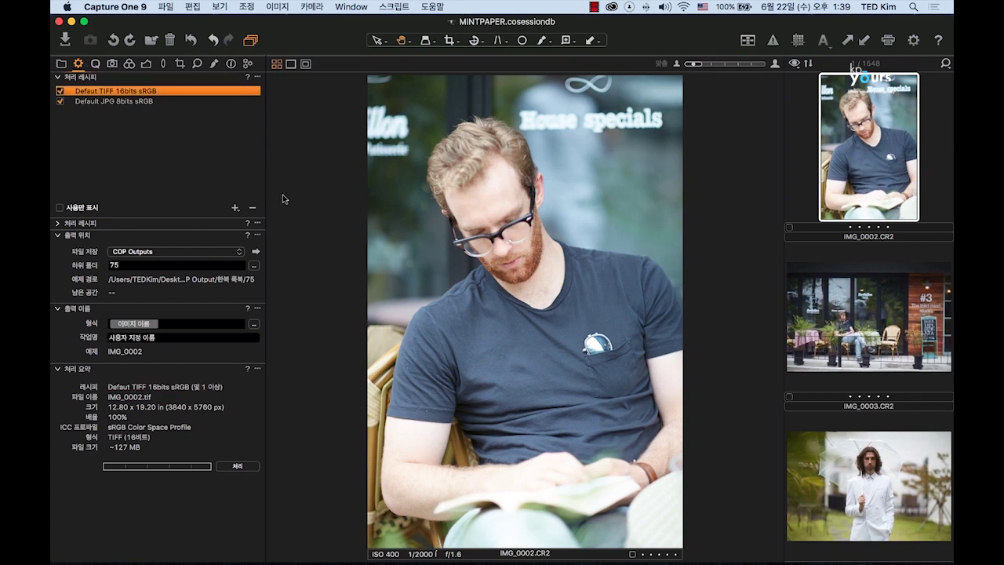
click(251, 209)
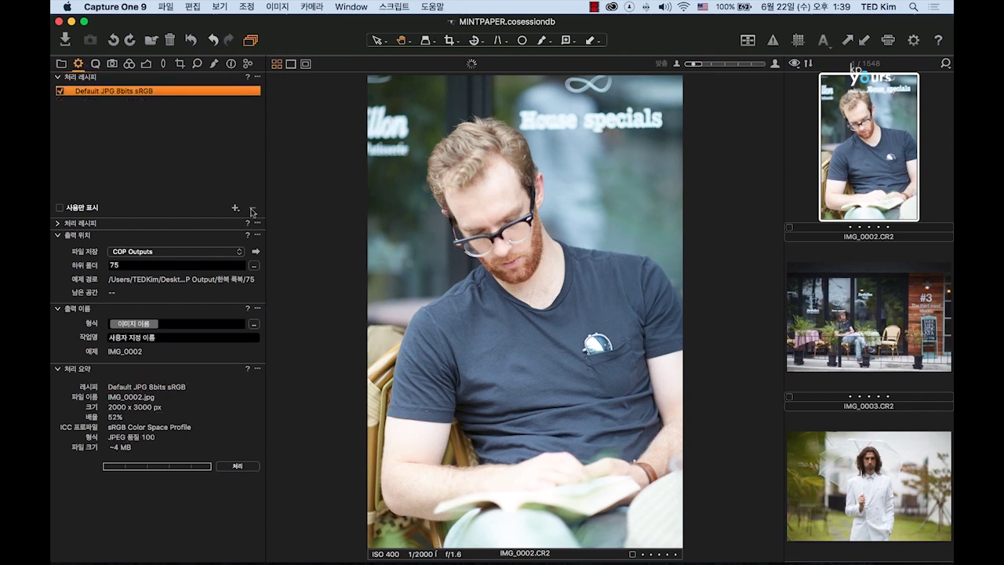
- Rename the remaining Default JPG 8bits sRGB recipe as 기본 처리 레시피
double_click(107, 91)
text(결)
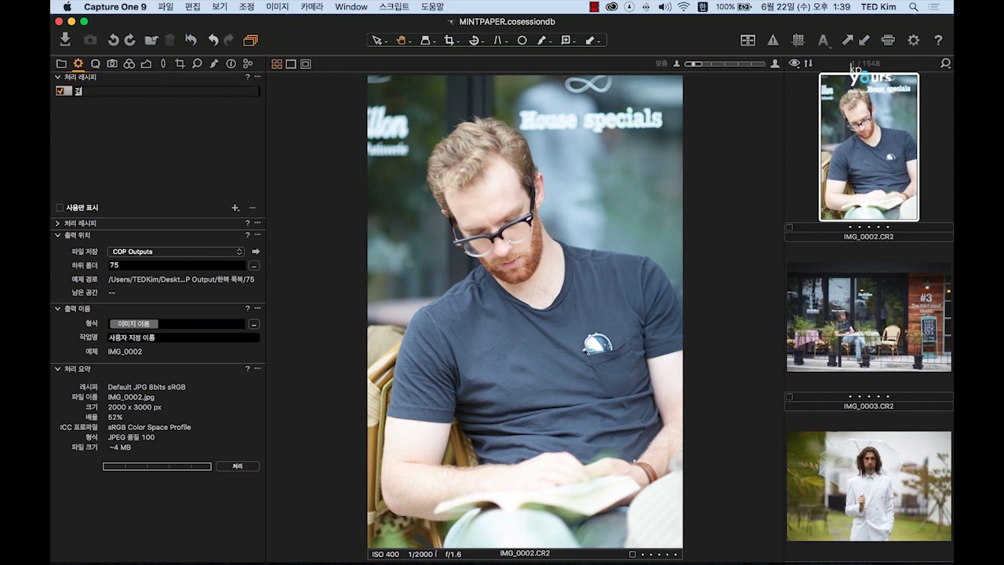
text(본 처리 레시피)
key(Return)
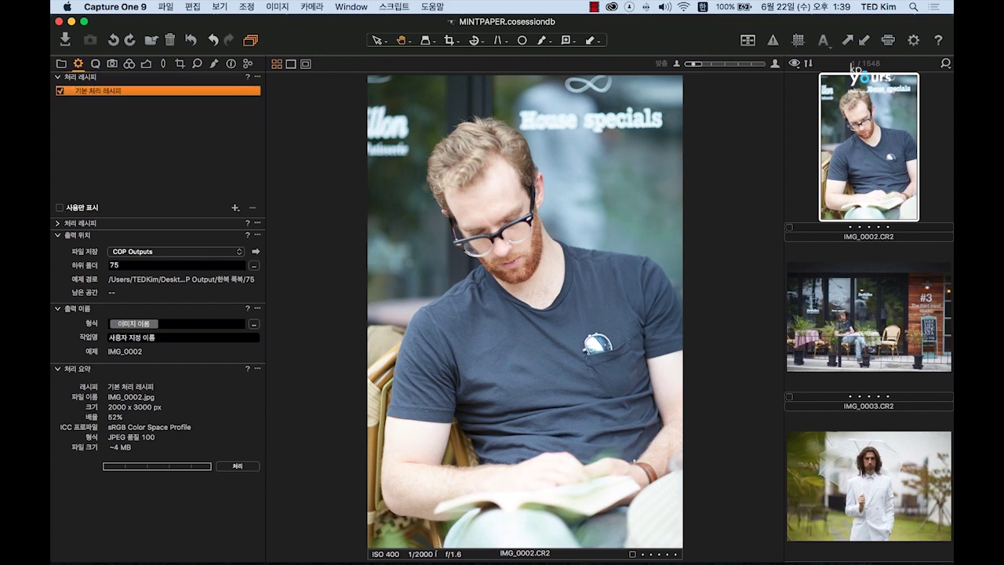
- Expand the recipe's settings and set its output format to TIFF, 16 bit (16비트)
click(57, 224)
click(146, 256)
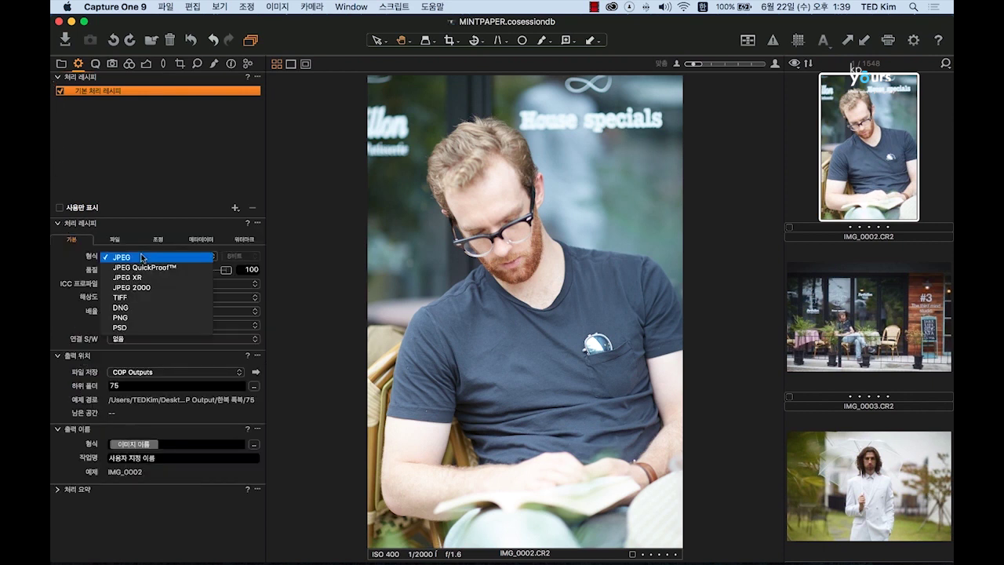
click(141, 297)
click(245, 258)
click(250, 261)
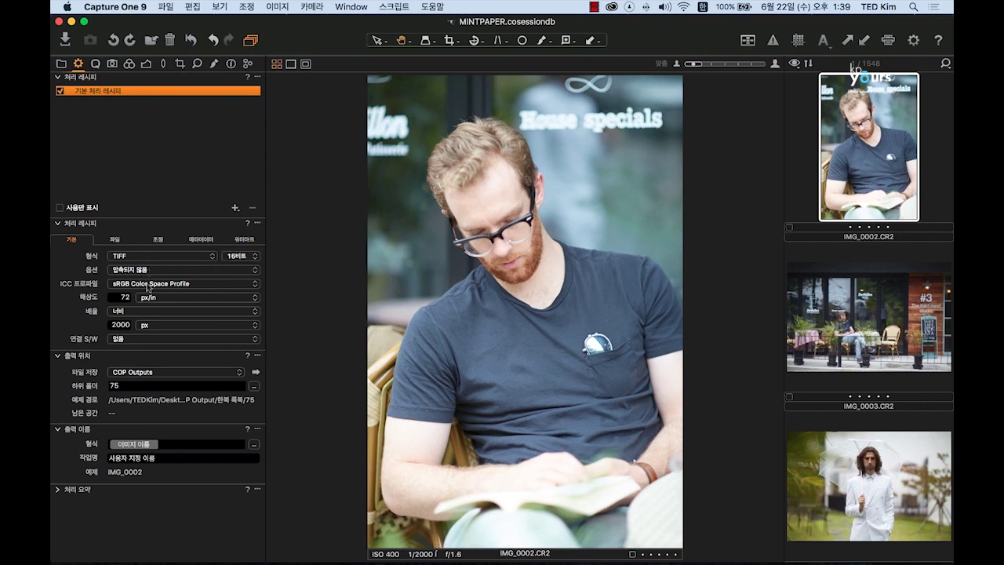
- Set the recipe's resolution to 400 px/in and its scale to Fixed (고정)
click(122, 297)
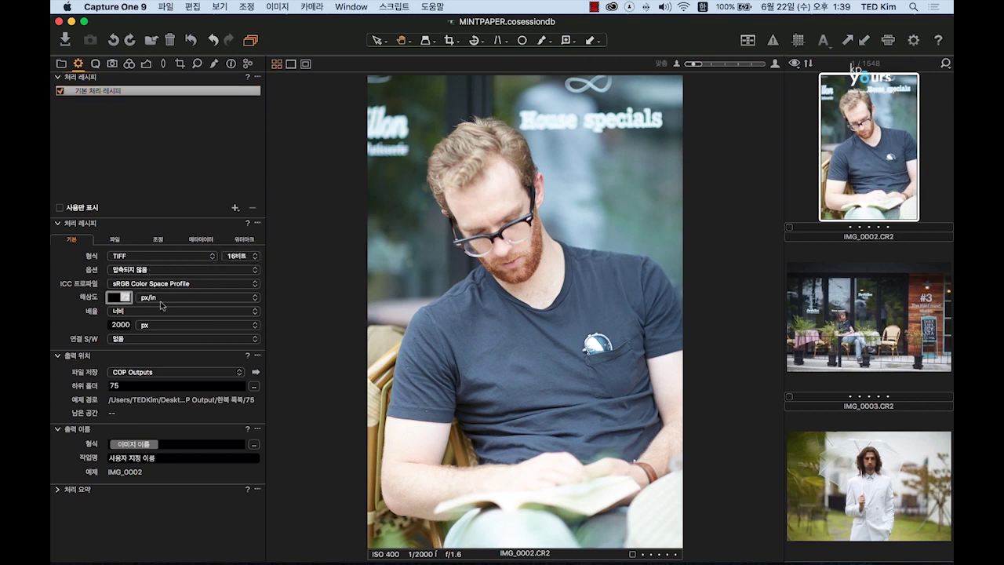
text(3)
click(164, 309)
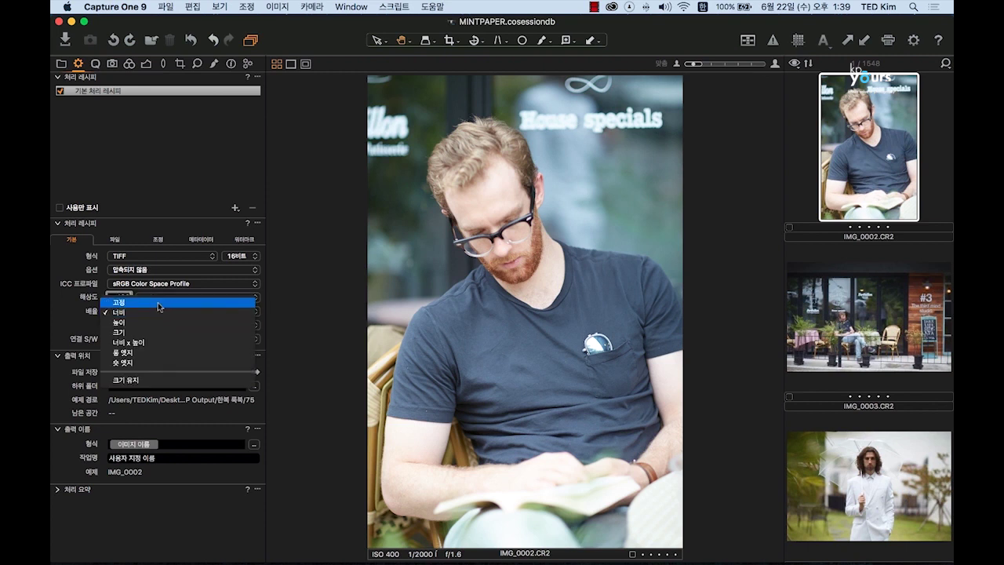
click(159, 306)
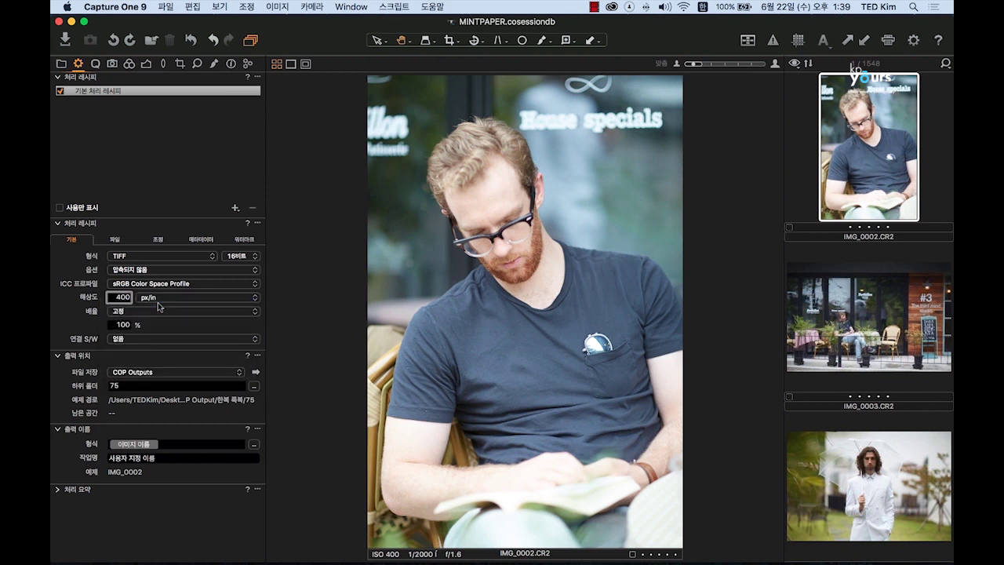
- Keep COP Outputs as the output destination and set the subfolder name to 캡쳐원수업
click(148, 372)
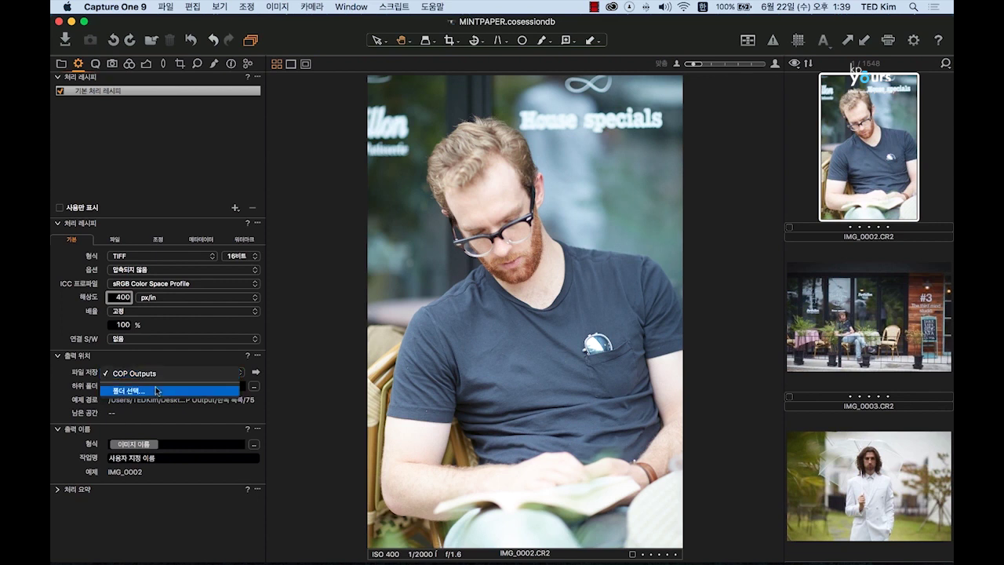
click(158, 373)
key(Tab)
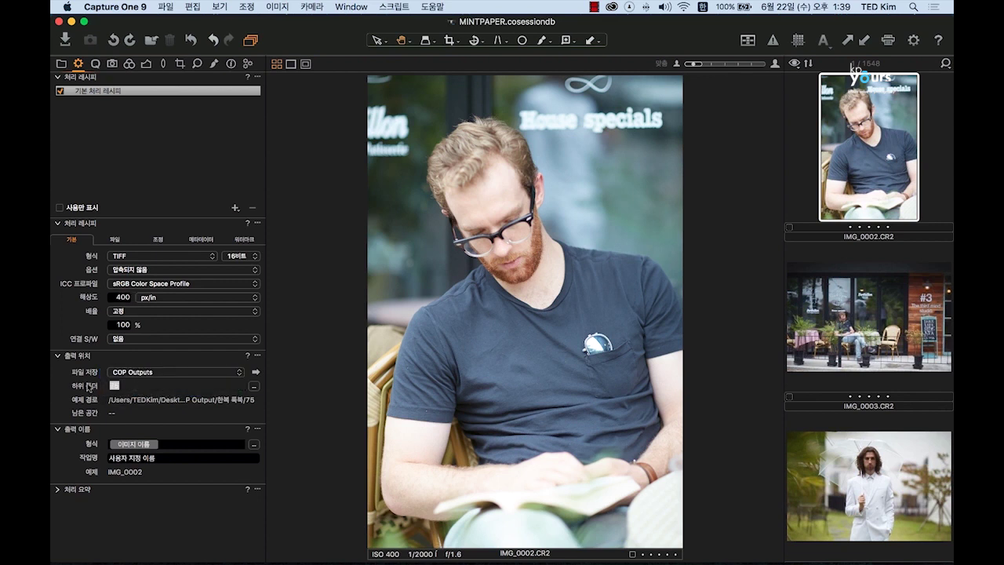
text(zoㅂ)
key(BackSpace)
key(BackSpace)
key(BackSpace)
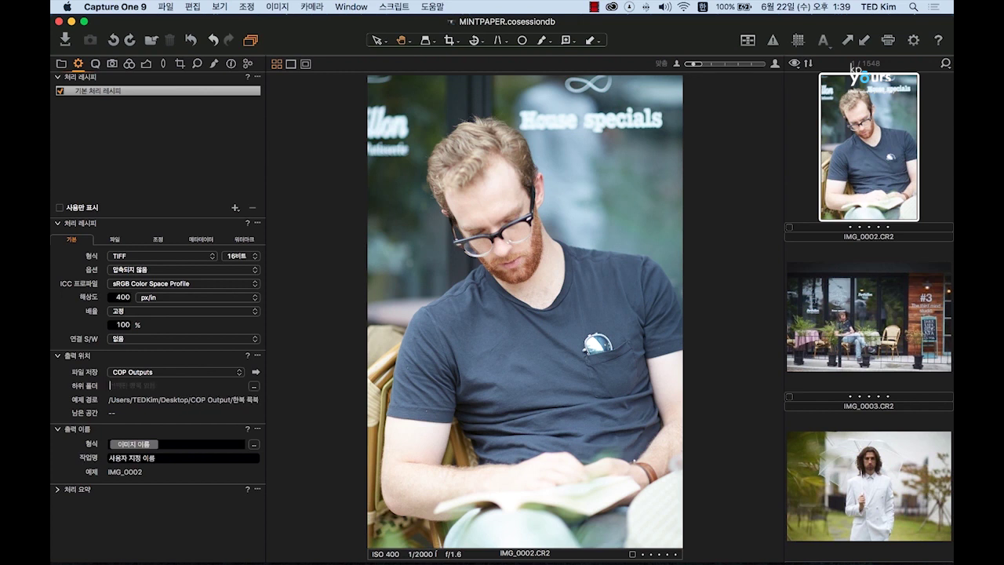
key(Return)
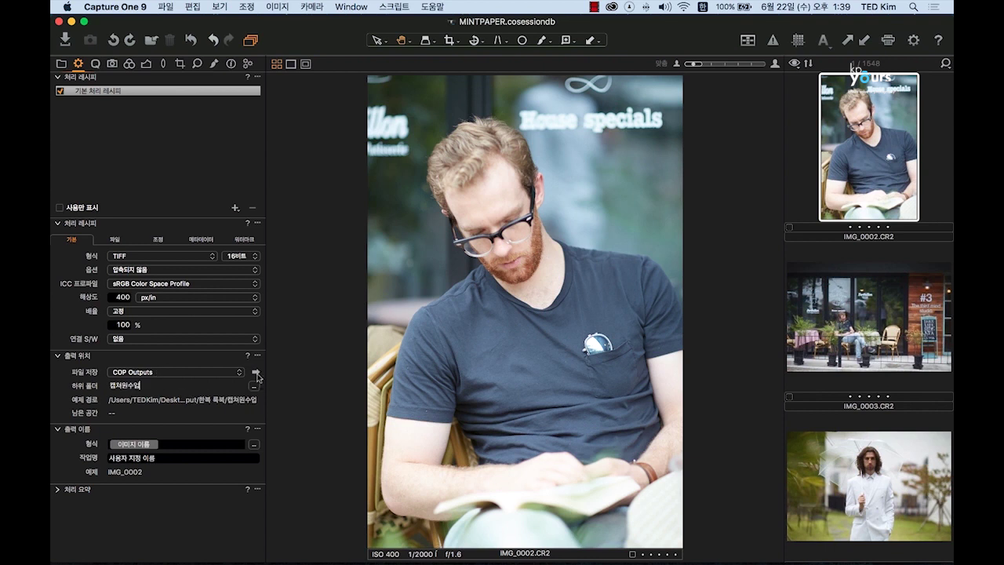
- Choose COP Outputs as the output destination again, open that folder in Finder to check its contents, and close the window
click(221, 373)
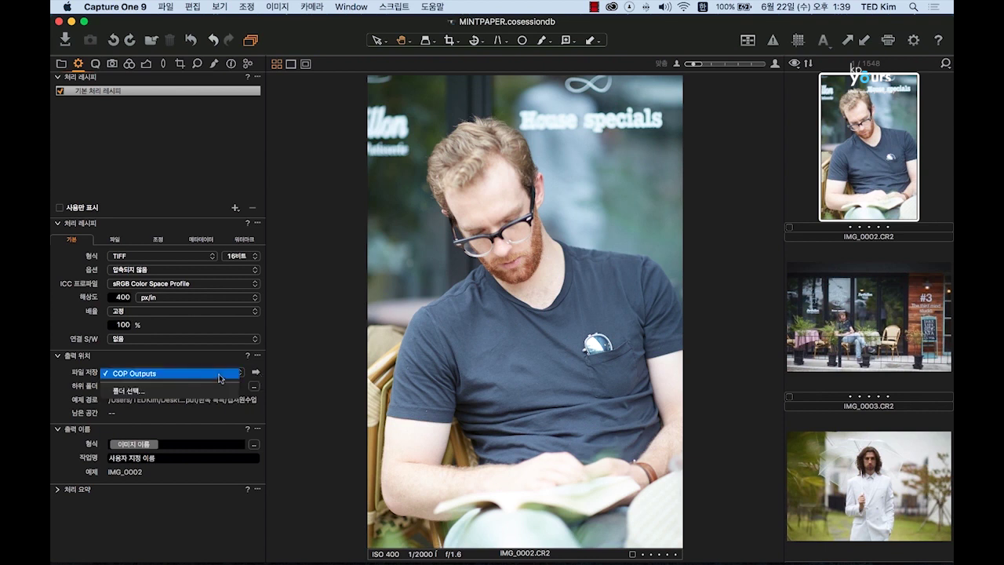
click(219, 373)
click(256, 372)
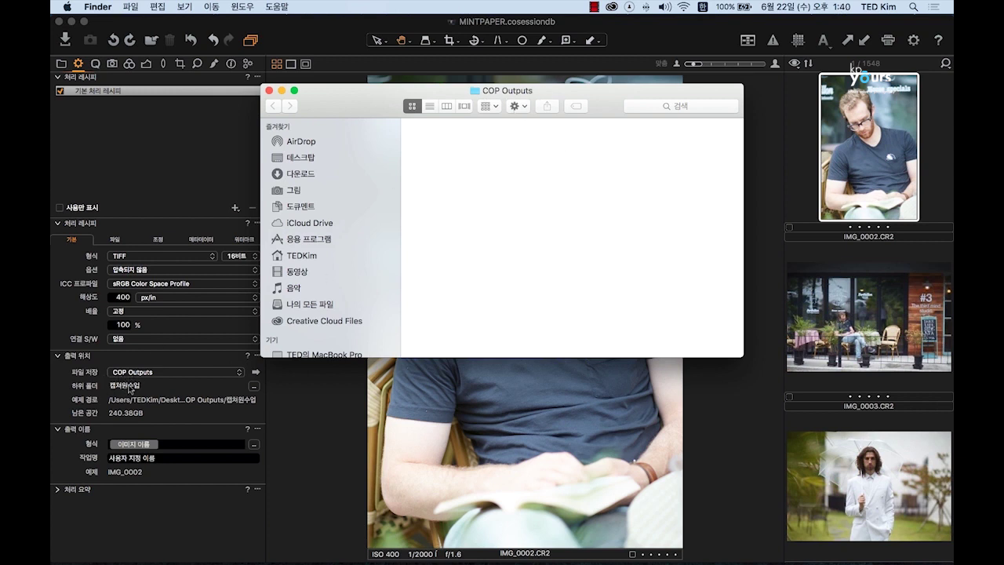
drag(417, 133, 559, 212)
click(269, 90)
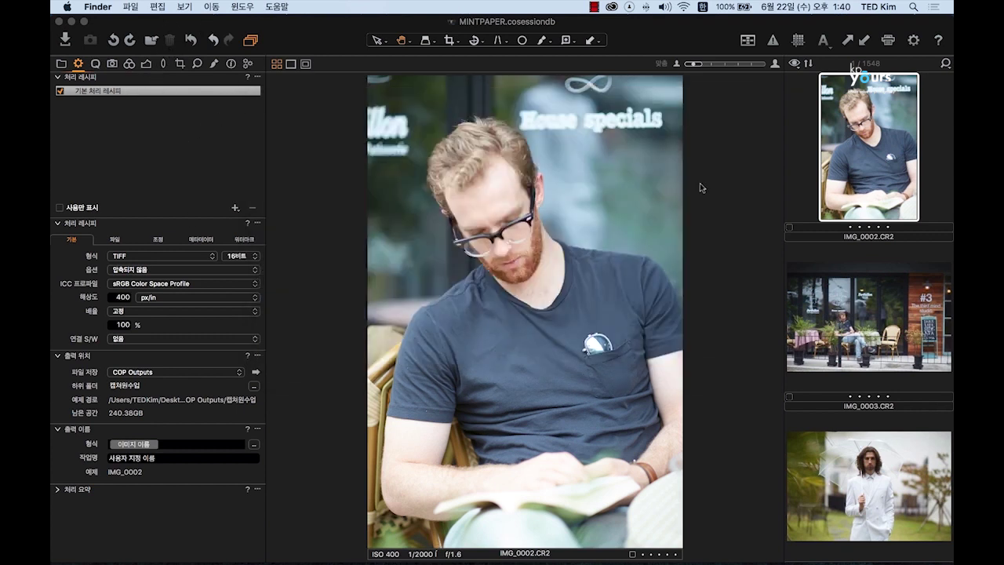
- Process IMG_0002.CR2 with the recipe, open the 캡쳐원수업 output subfolder in Finder, and select IMG_0002.tif
right_click(854, 169)
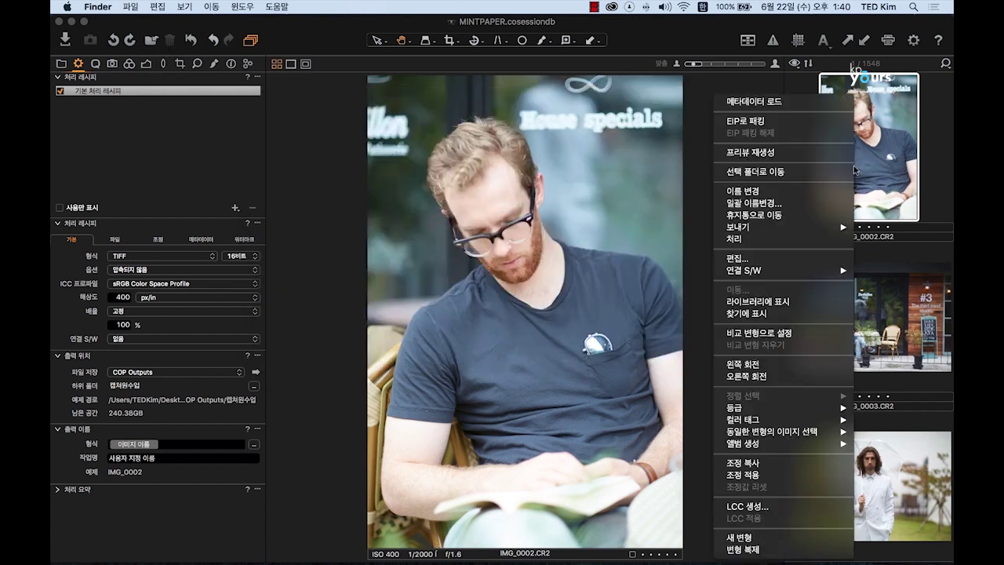
click(777, 242)
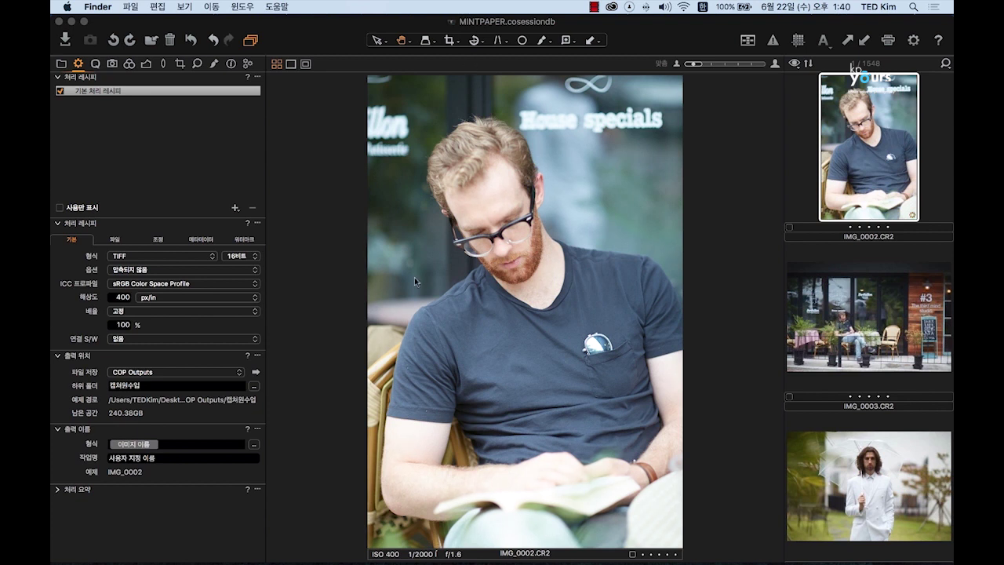
click(255, 373)
double_click(446, 155)
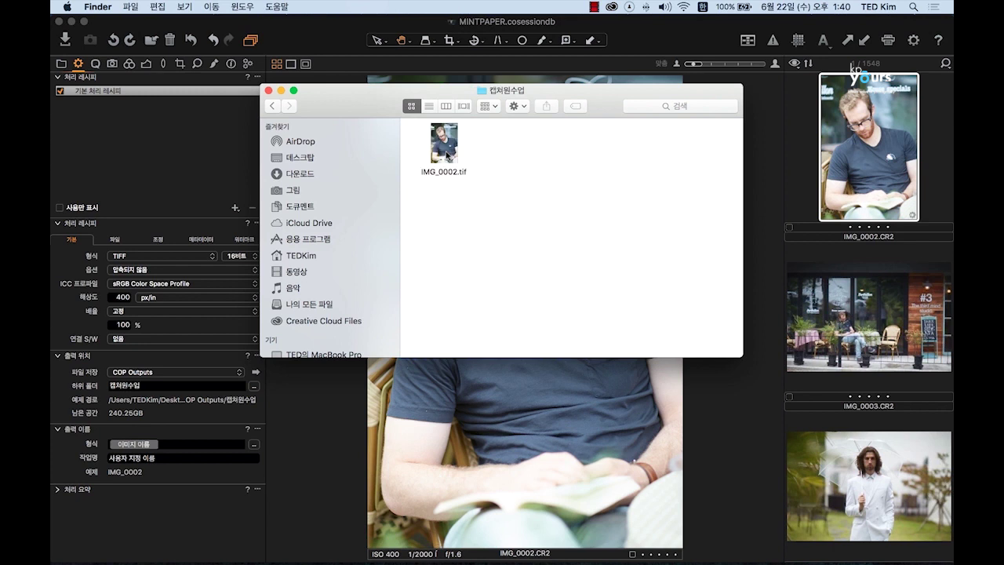
click(451, 149)
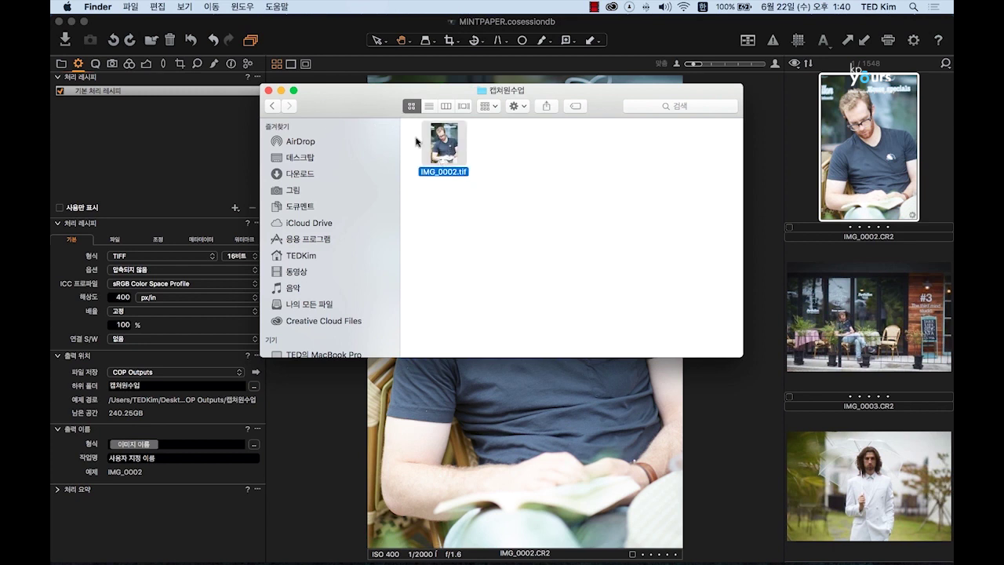
- Remove IMG_0002.tif from the 캡쳐원수업 folder, close the Finder window, and return to Capture One
drag(440, 147, 908, 552)
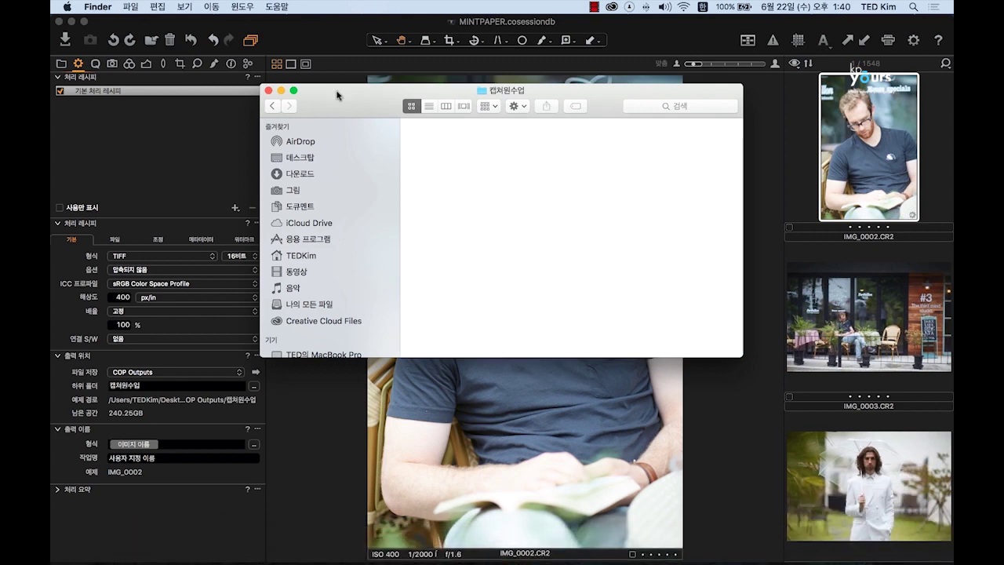
drag(336, 92, 363, 126)
click(357, 122)
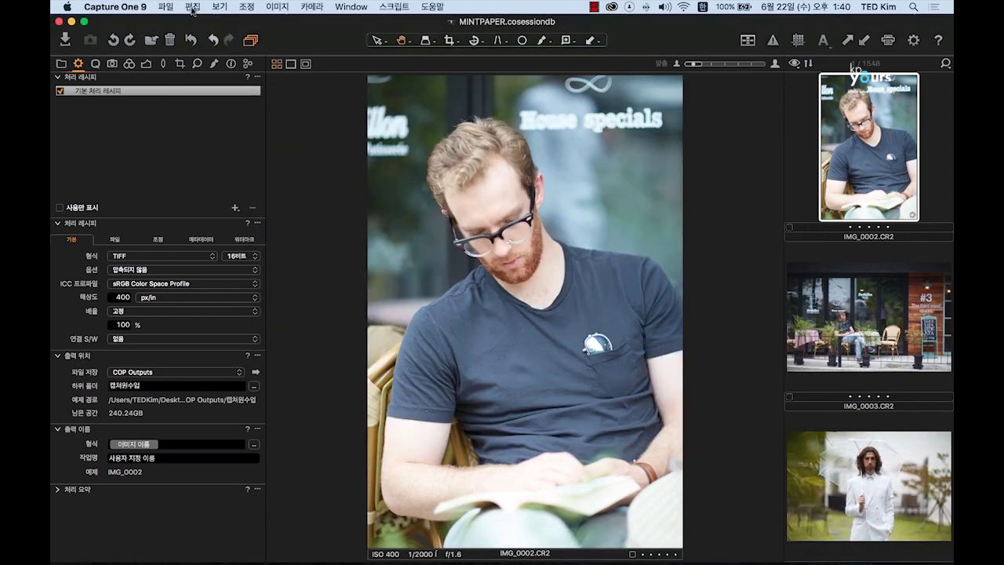
- Examine the available proof profile options for the viewer and leave 선택한 레시피 selected
click(217, 7)
mouse_move(271, 465)
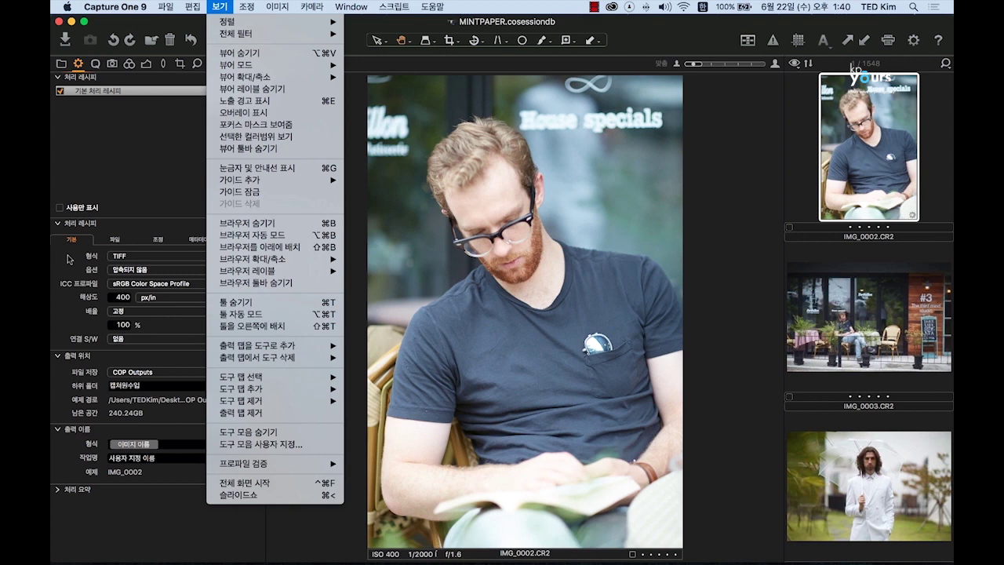
mouse_move(330, 464)
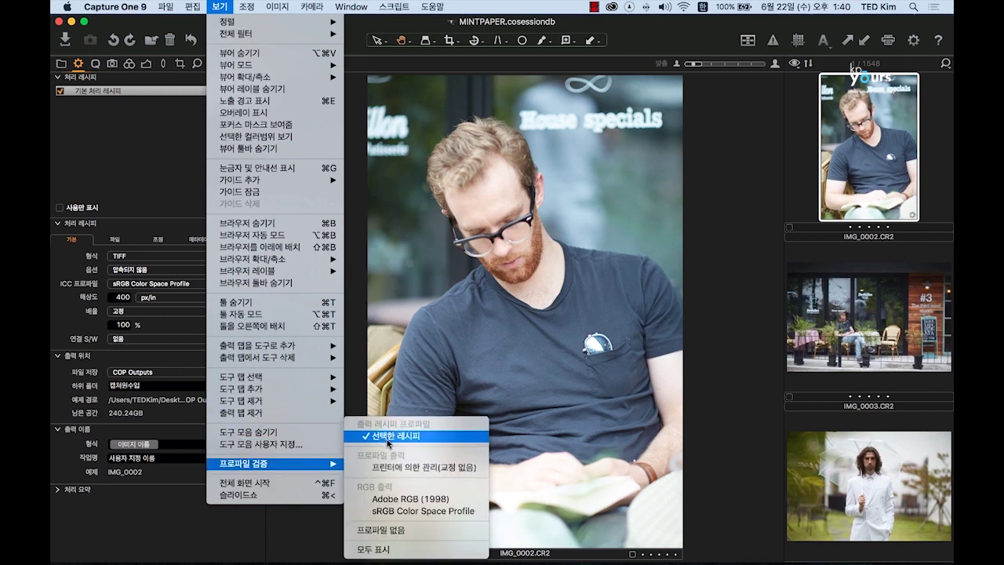
click(77, 332)
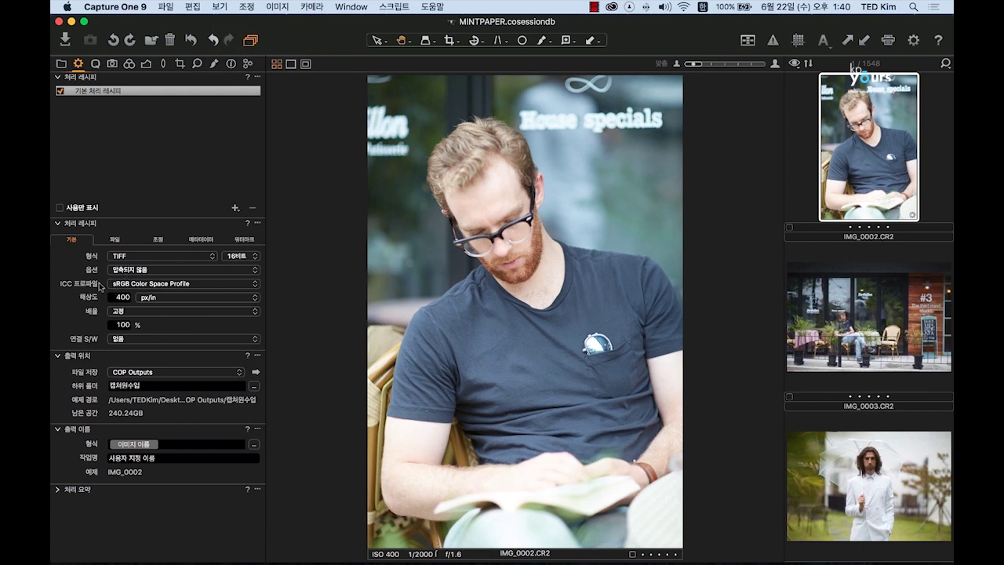
- Try Adobe RGB (1998) as the recipe's ICC profile and switch back to sRGB Color Space Profile
click(142, 284)
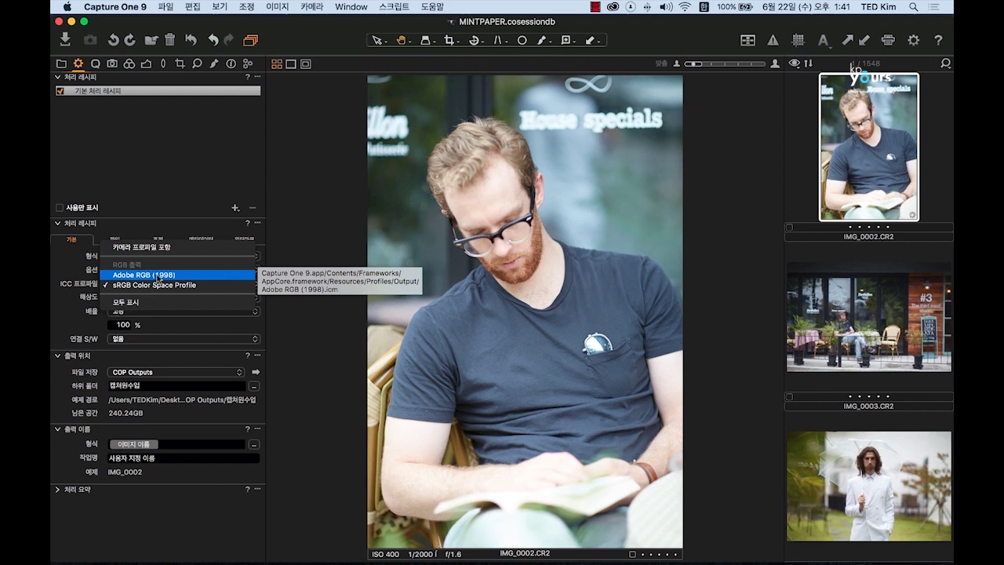
click(158, 278)
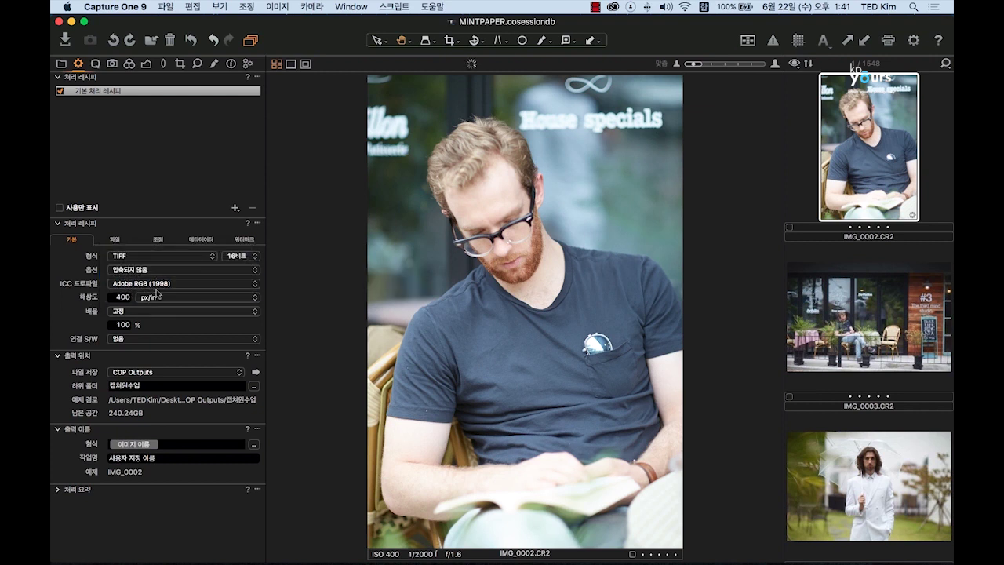
click(162, 287)
click(174, 297)
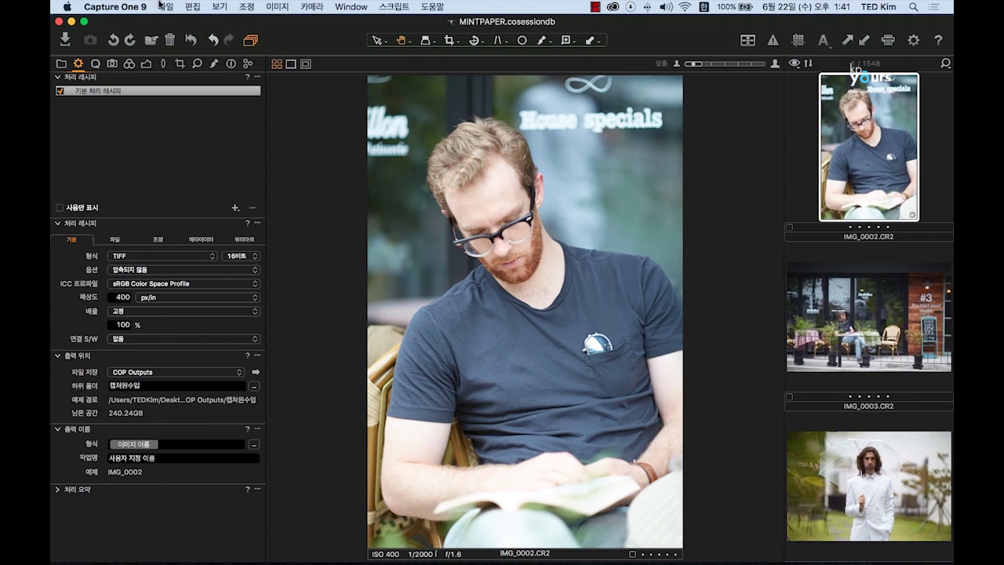
- Review the export options for the original of IMG_0002.CR2, including EIP packing, and close them without exporting
right_click(881, 133)
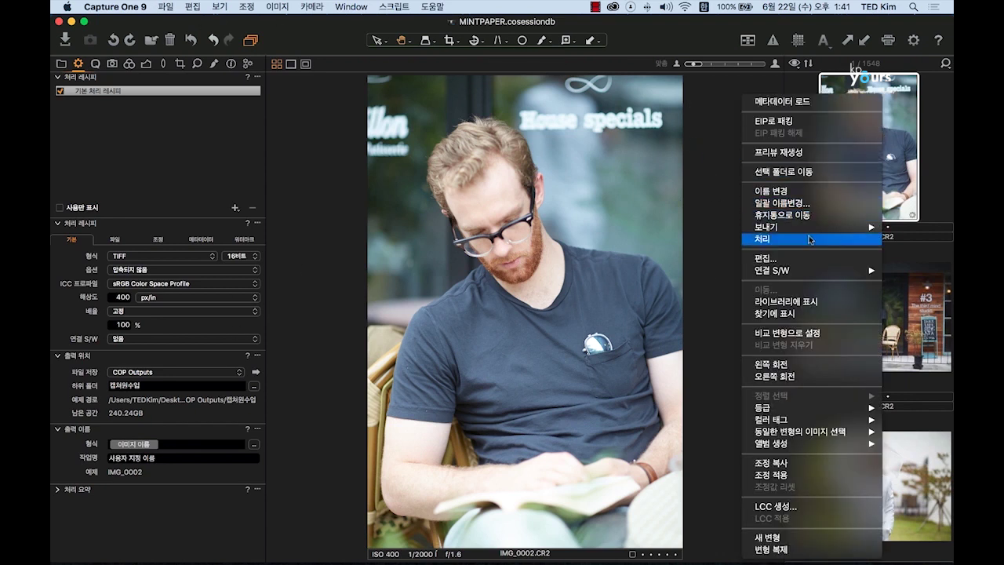
mouse_move(810, 233)
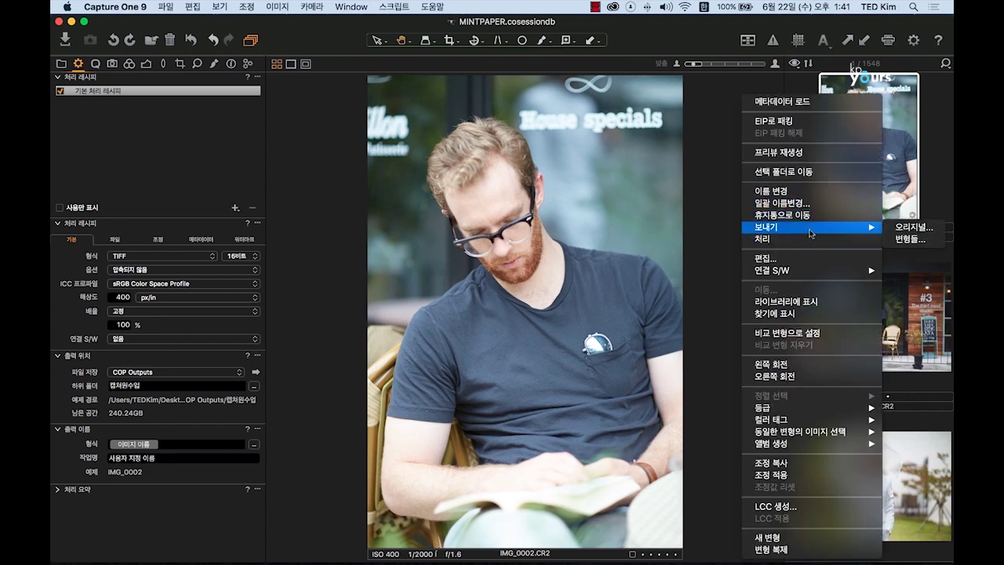
click(927, 242)
click(171, 6)
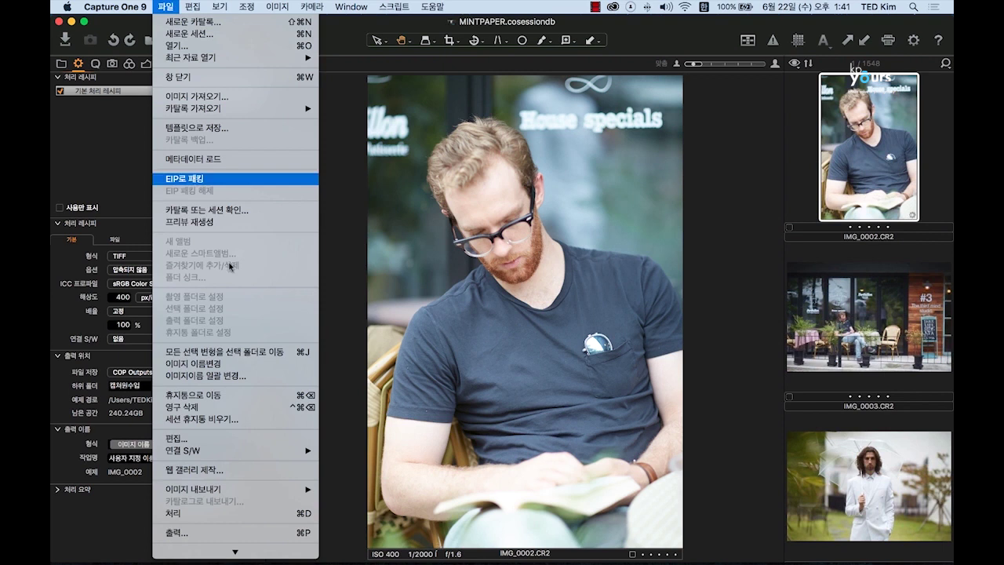
mouse_move(216, 491)
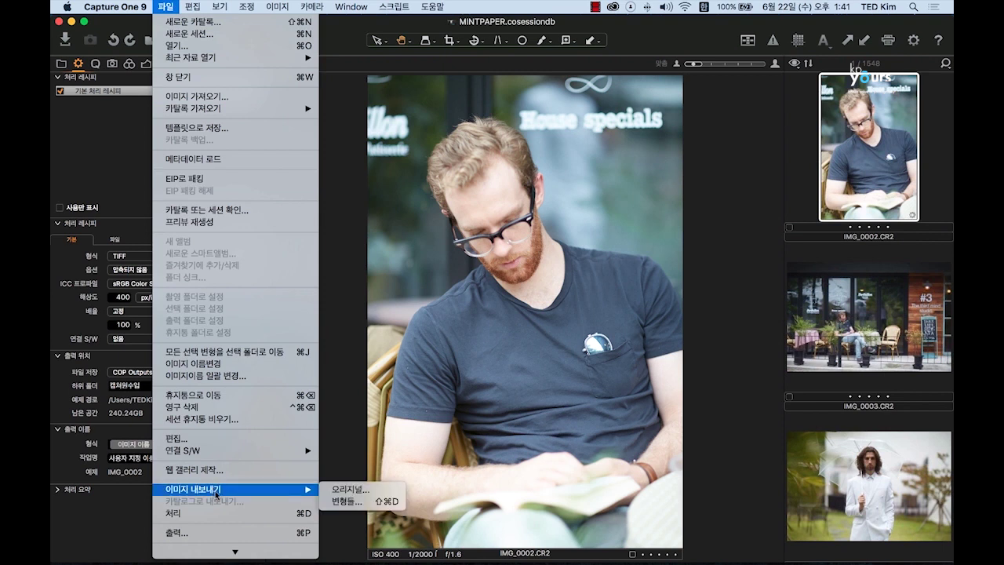
click(348, 490)
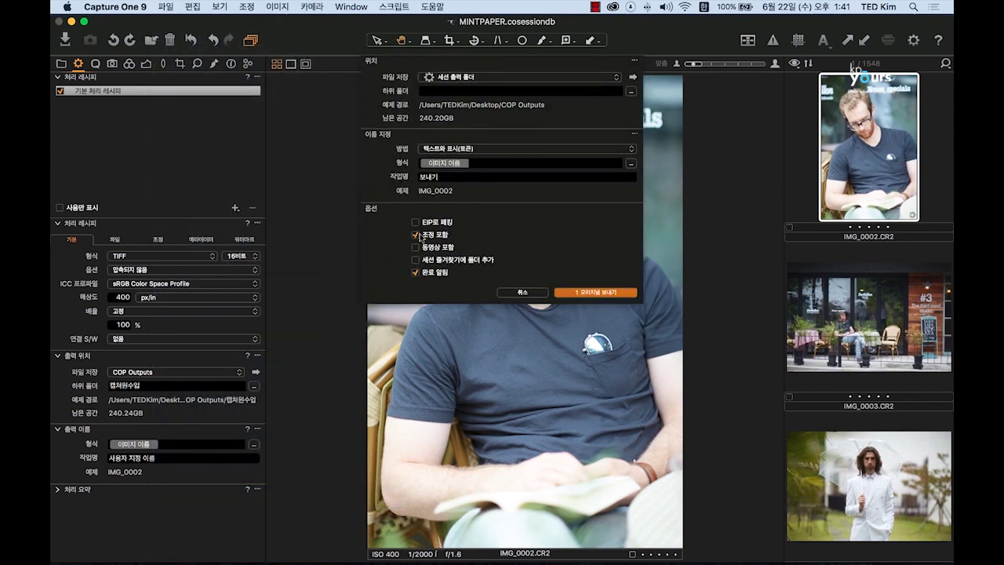
click(415, 223)
click(536, 295)
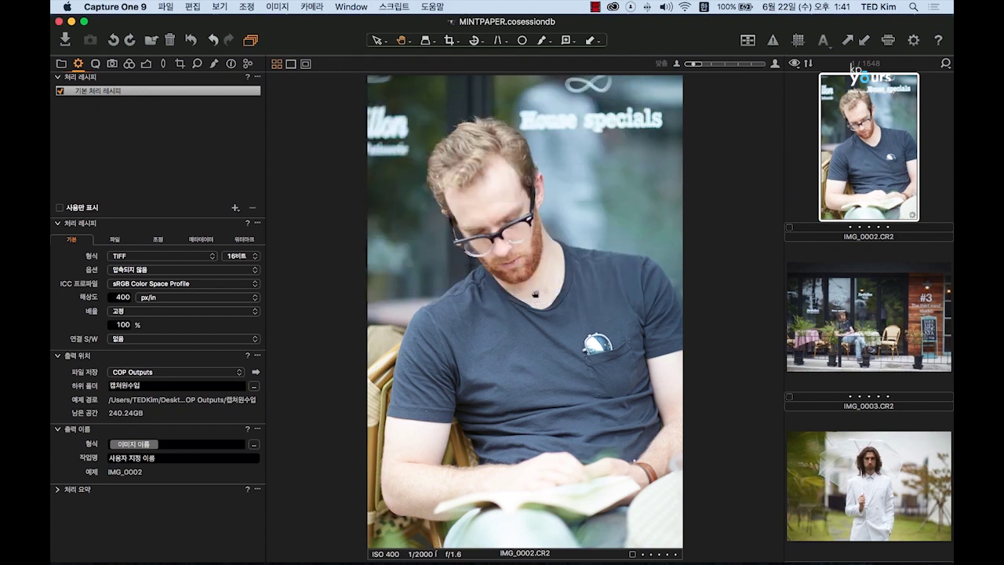
- Open the variant export settings for IMG_0002.CR2 and choose the Originals folder on the desktop as the destination
click(62, 64)
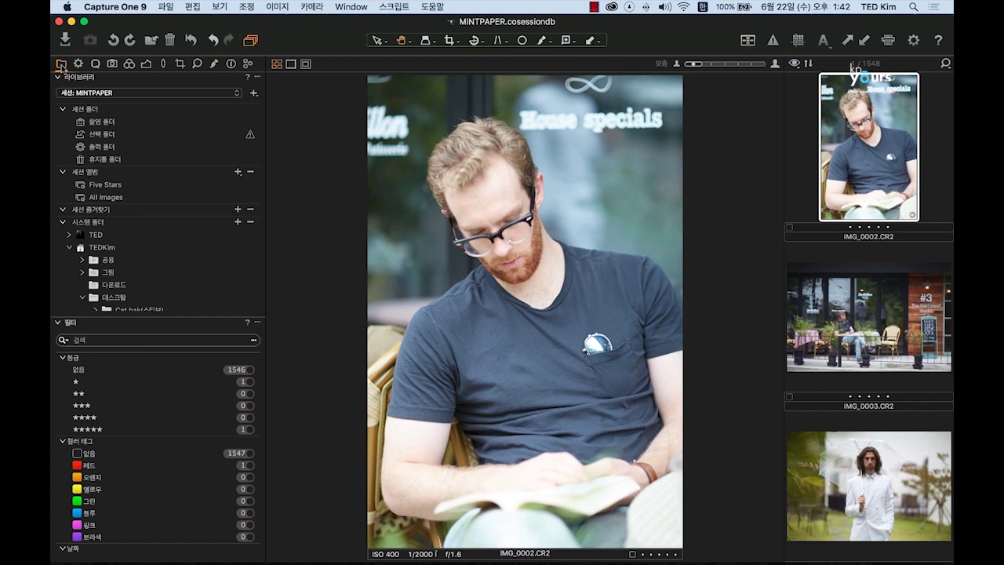
click(166, 7)
mouse_move(302, 489)
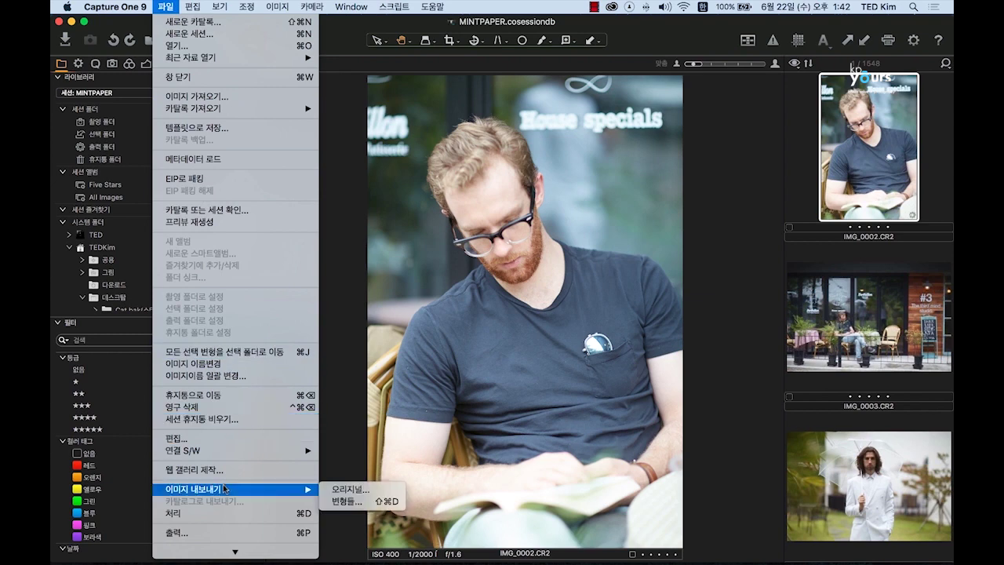
click(345, 501)
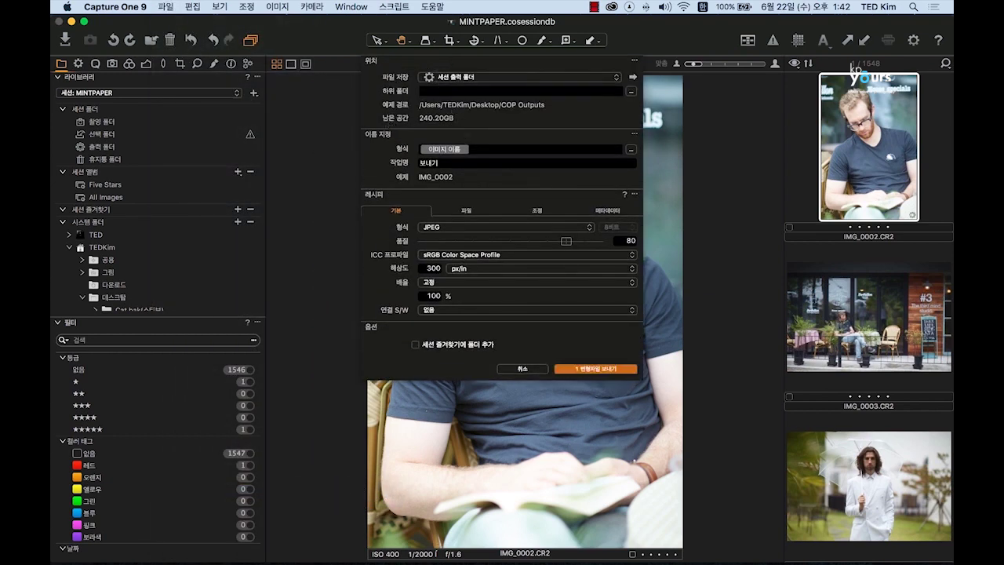
click(481, 79)
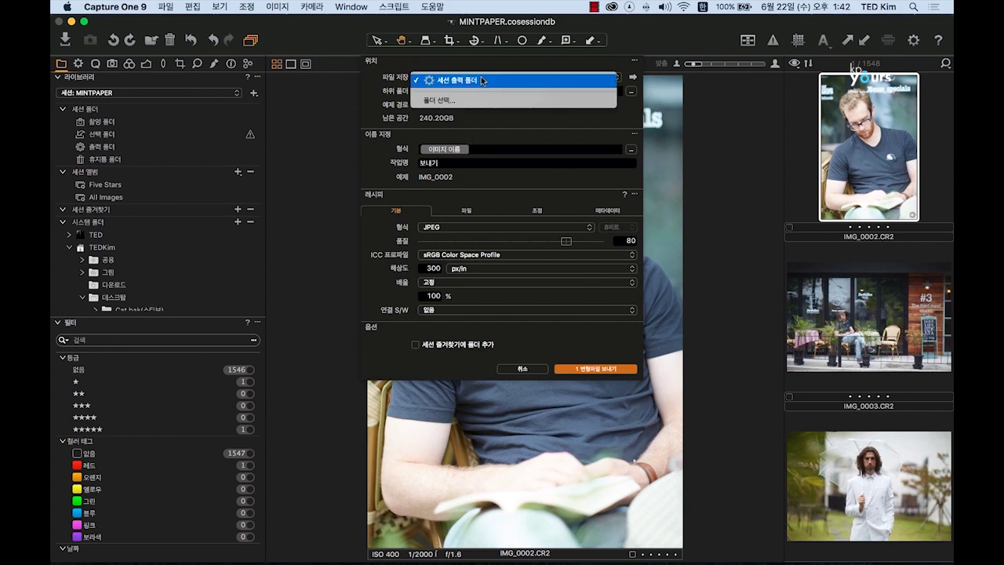
click(481, 80)
click(482, 78)
click(475, 101)
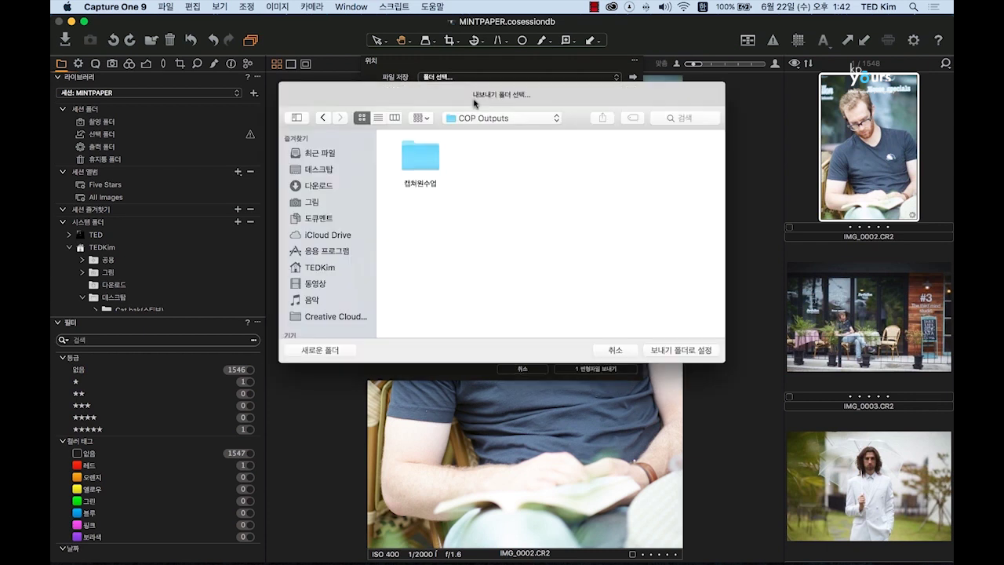
click(327, 170)
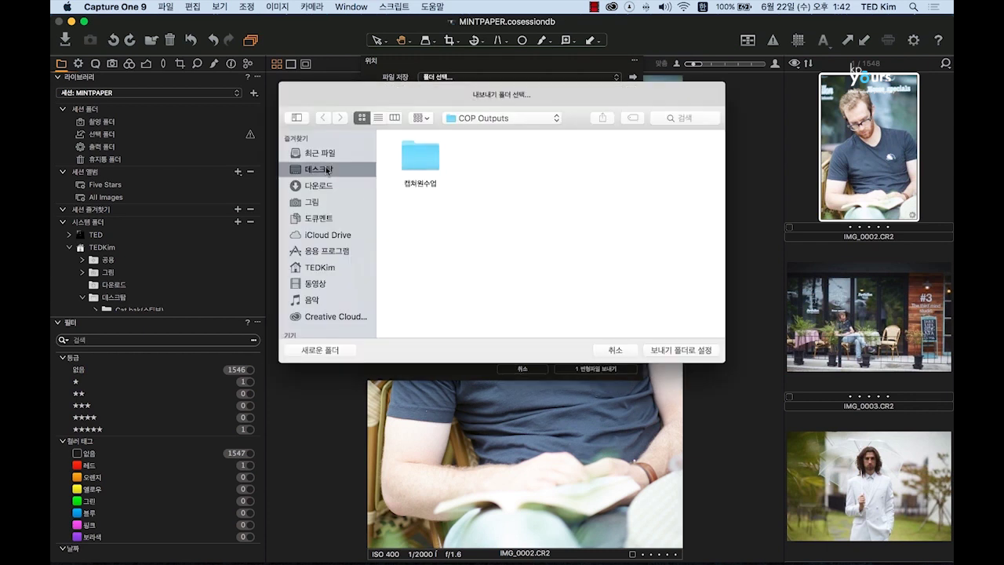
double_click(678, 157)
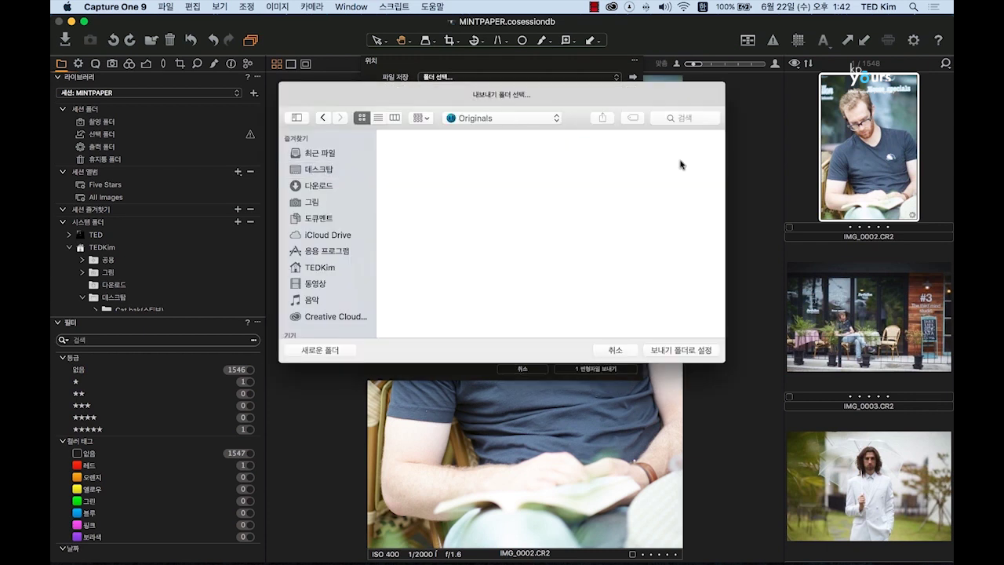
click(701, 350)
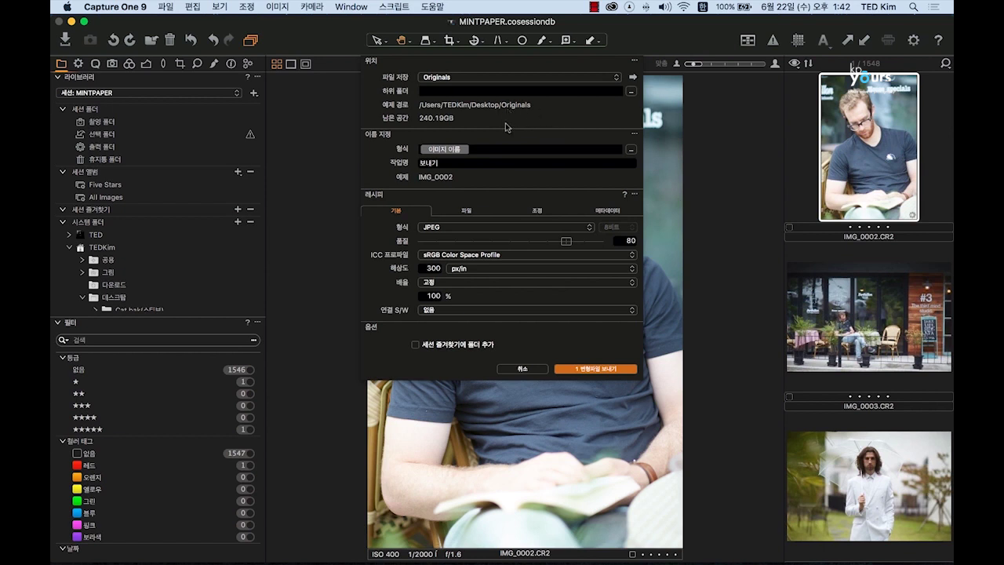
- Set the export format to TIFF and the resolution to 400 px/in, and cancel the export
click(447, 228)
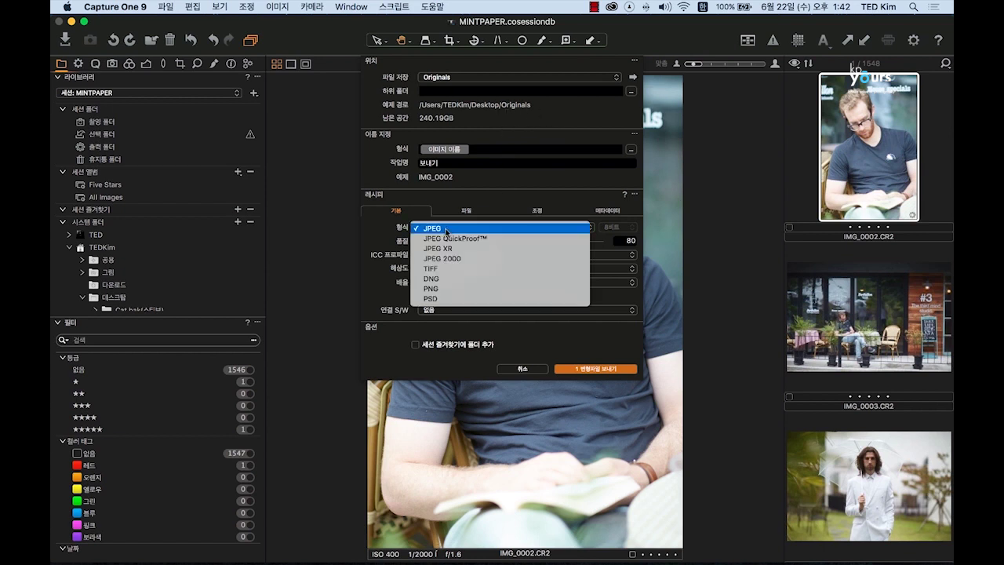
click(451, 273)
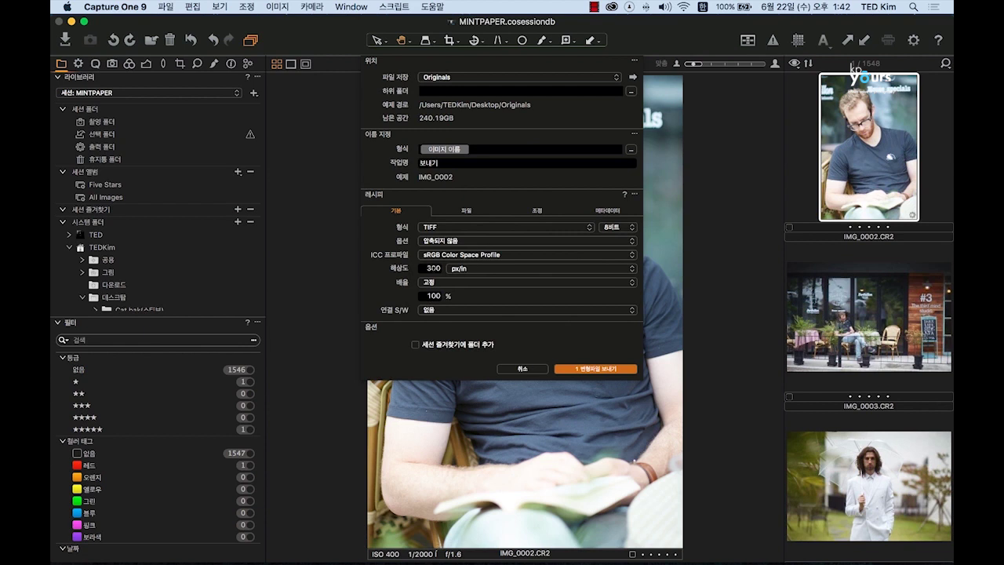
click(434, 269)
text(400)
click(523, 369)
- Return to the output tools, reopen the variant export settings for IMG_0002.CR2, and set the scale to 너비
click(78, 63)
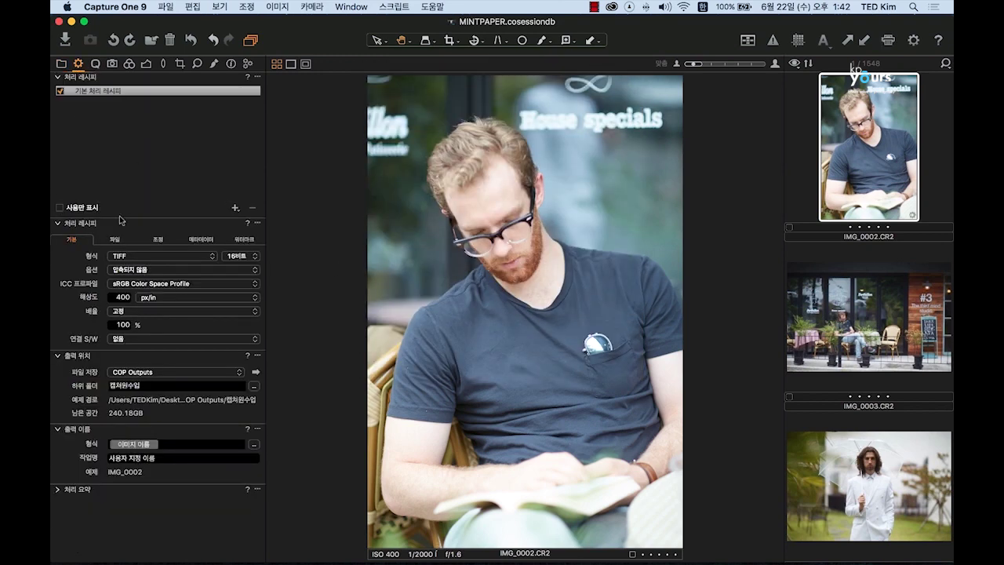
click(159, 7)
mouse_move(236, 489)
click(369, 503)
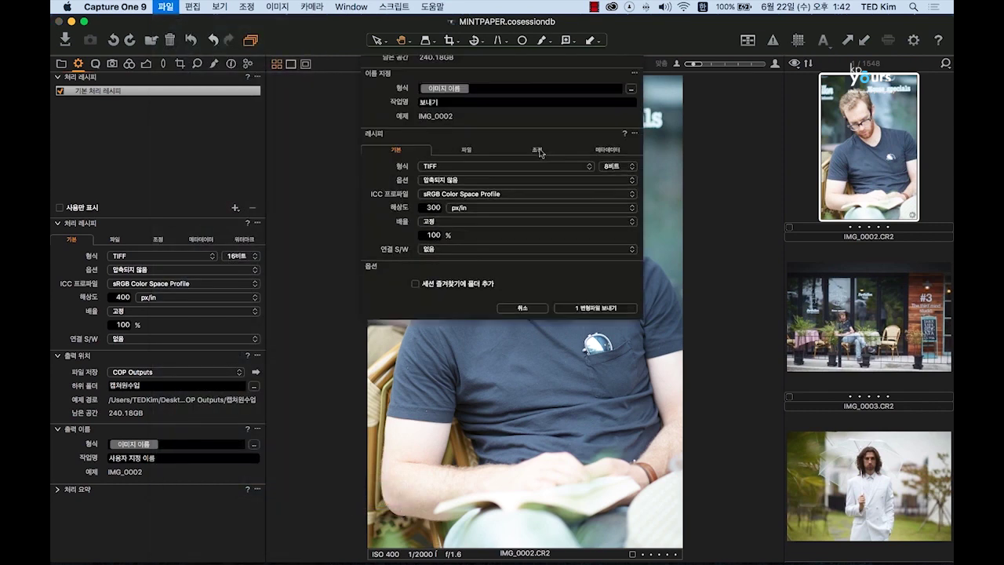
click(431, 266)
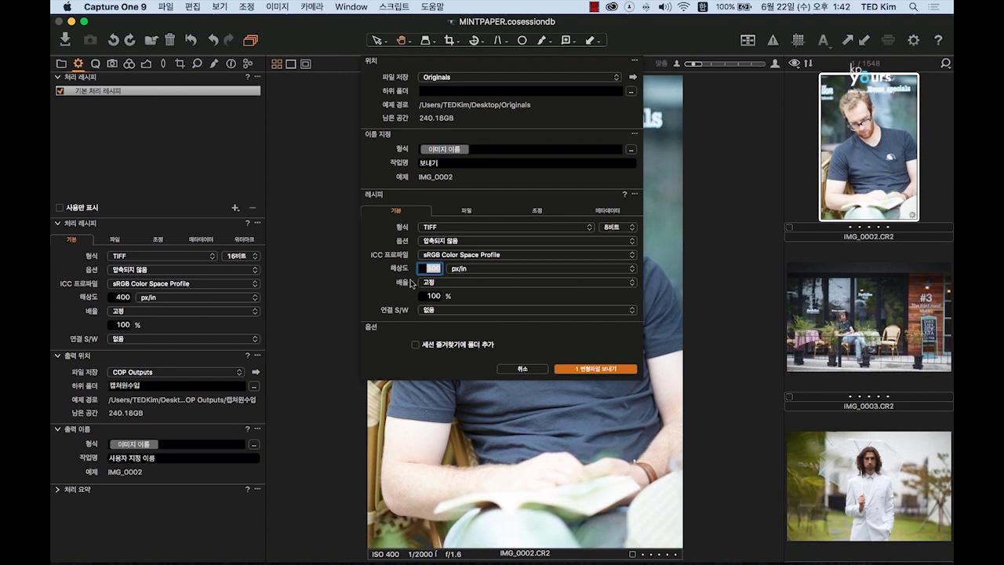
click(461, 284)
click(461, 285)
click(461, 284)
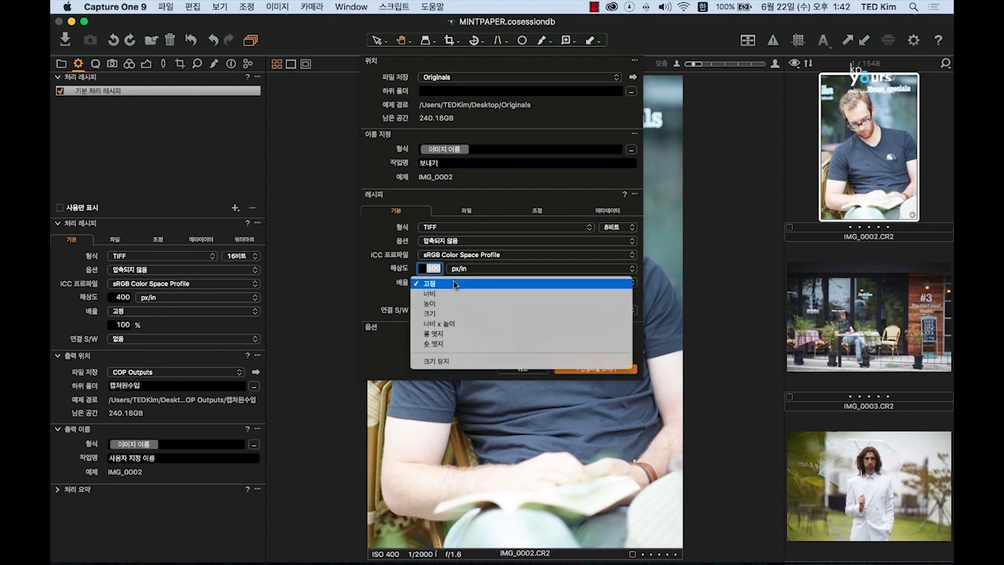
click(444, 293)
click(453, 284)
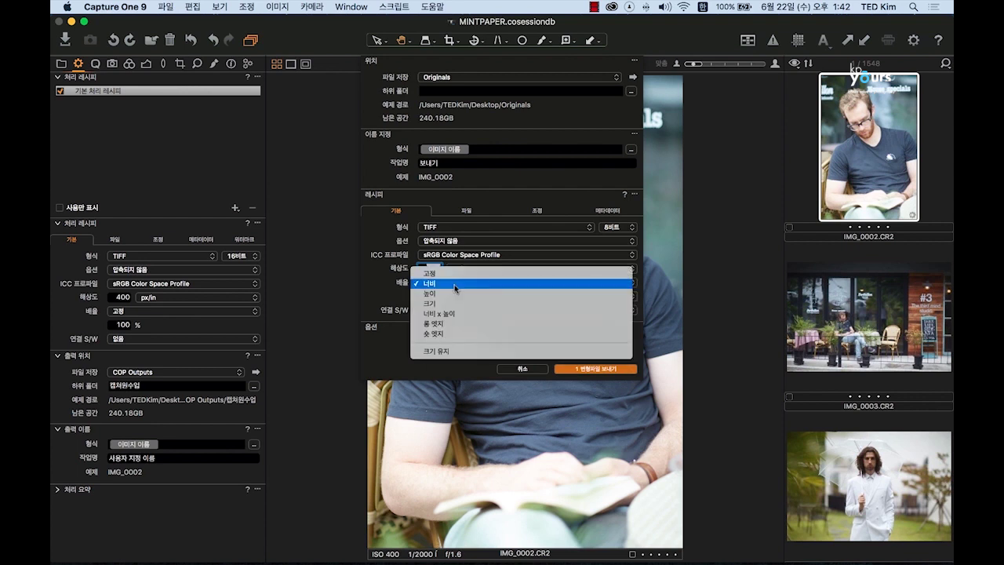
- Set the export resolution to 400 px/in and the scale back to 고정
click(415, 264)
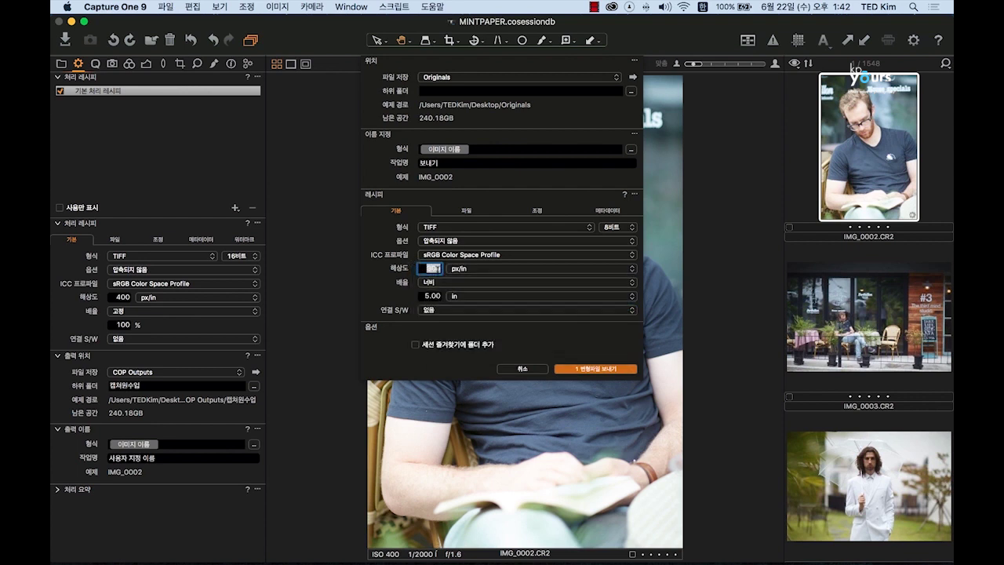
text(400)
click(463, 287)
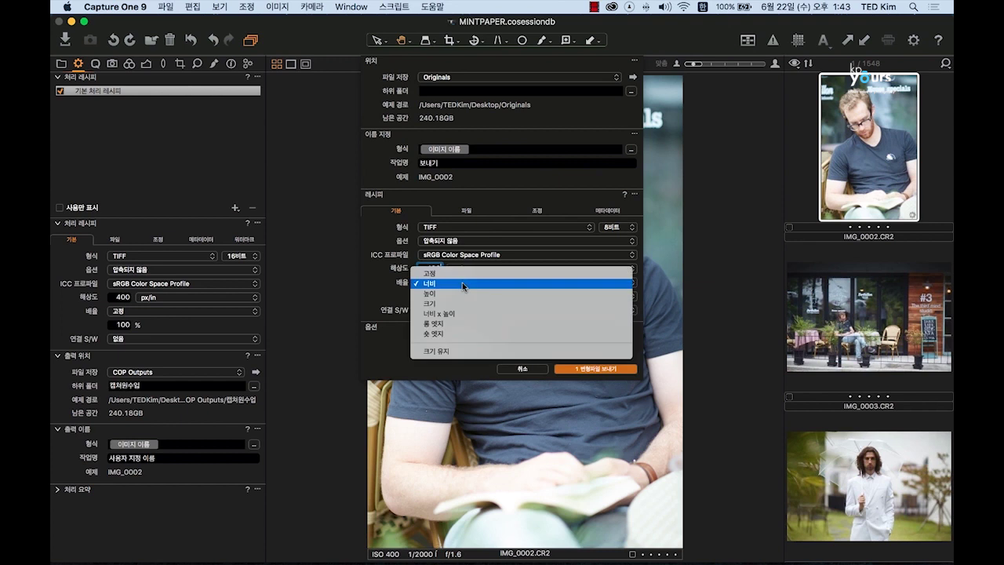
click(471, 271)
- Choose Adobe Photoshop CC 2015 as the program to open the result, export the variant, and acknowledge its completion
click(468, 311)
click(474, 327)
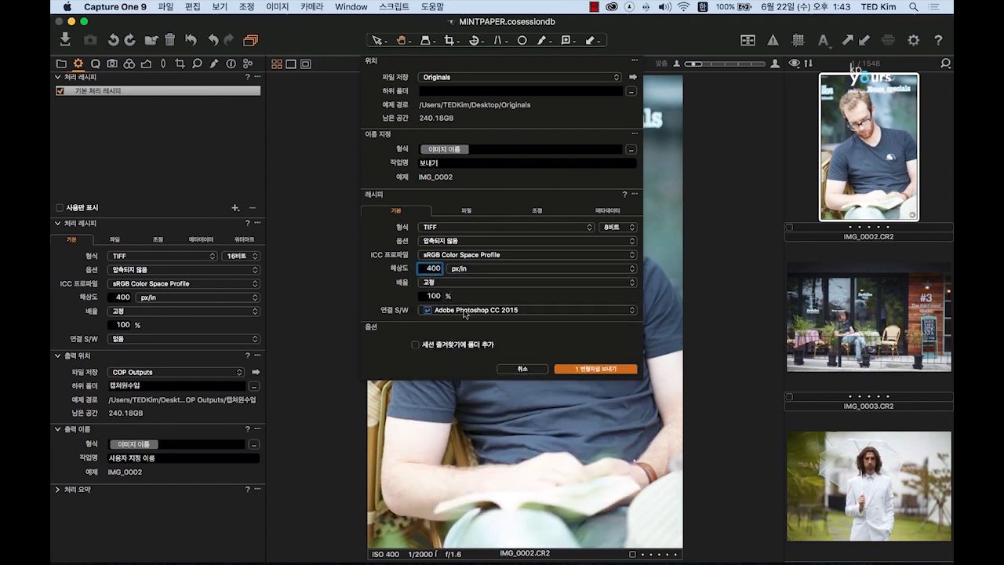
click(597, 368)
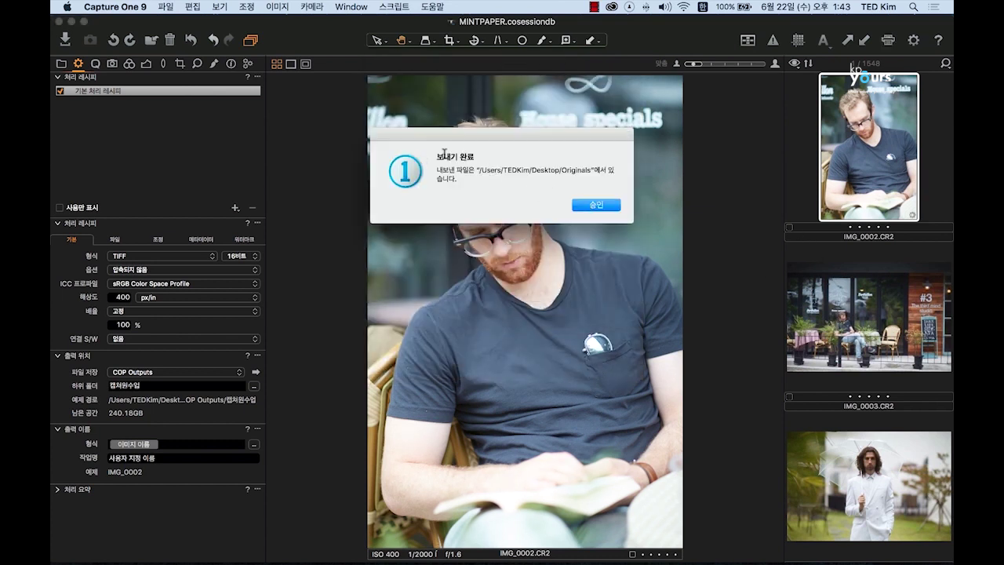
click(587, 204)
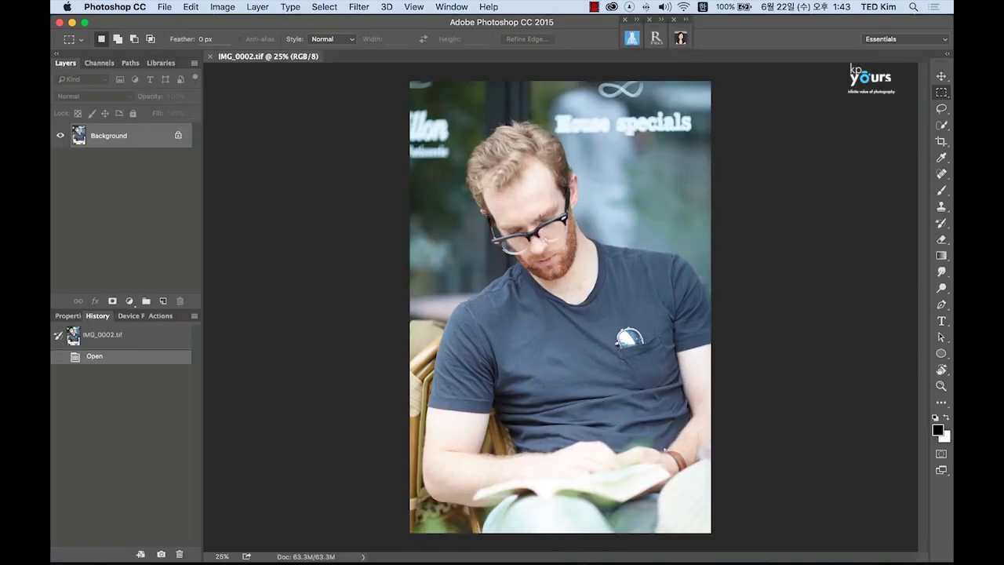
- Inspect the exported IMG_0002.tif up close in Photoshop and return to the full image
scroll(532, 208, up, 5)
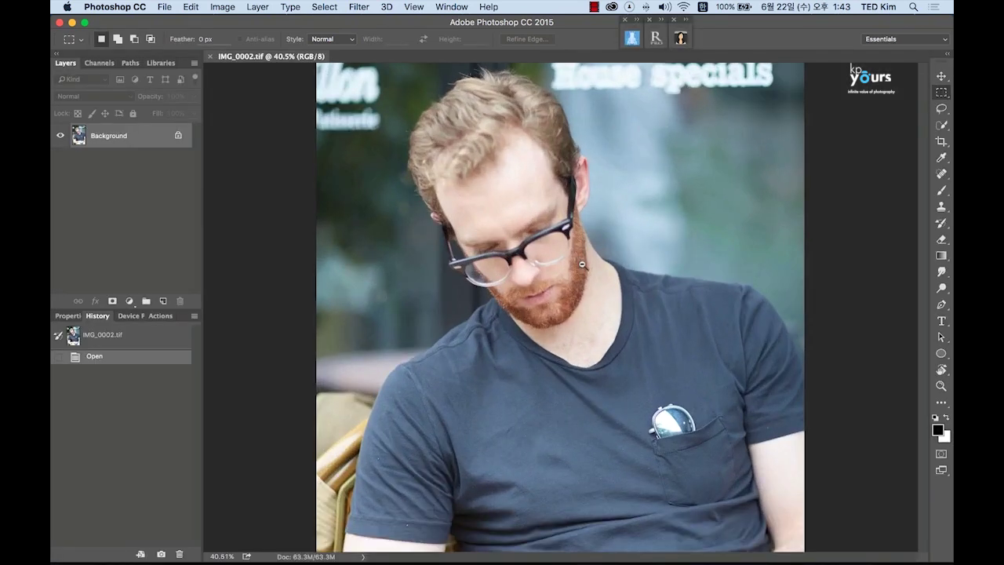
scroll(553, 253, down, 5)
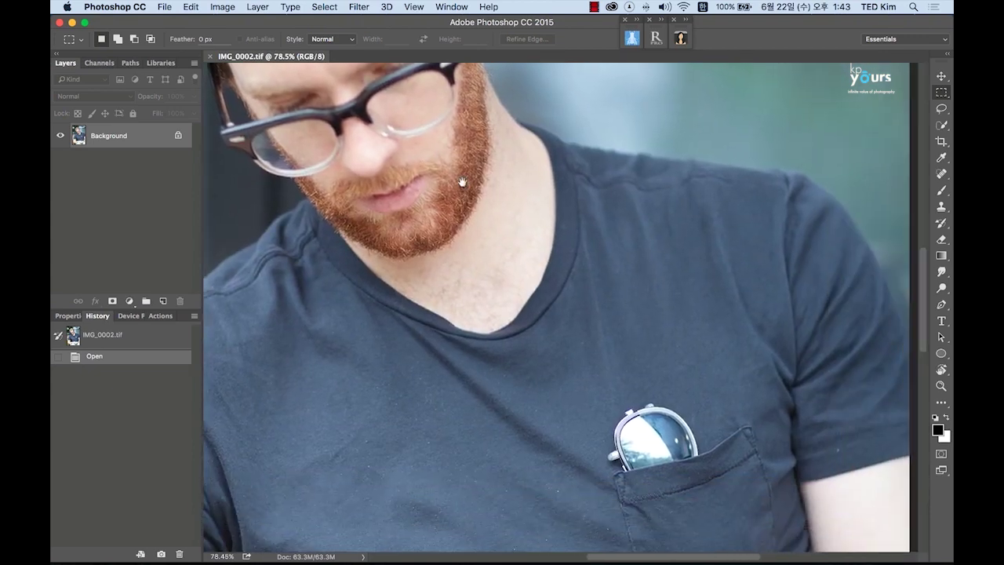
scroll(433, 134, down, 3)
scroll(434, 133, down, 3)
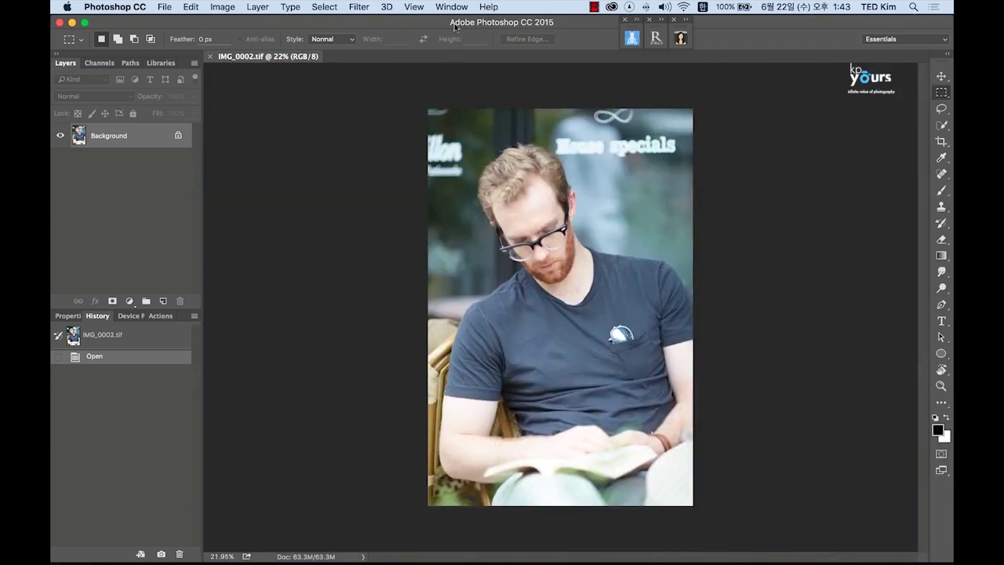
- Float the IMG_0002.tif window over Capture One, resized and placed beside the viewer's image for comparison
drag(493, 29, 625, 79)
drag(253, 110, 735, 465)
drag(553, 98, 240, 61)
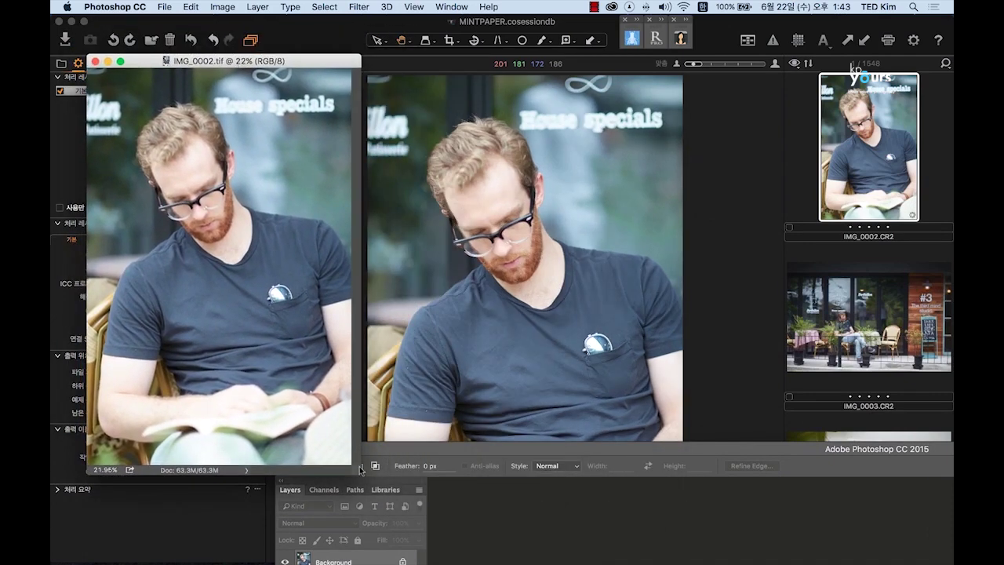
drag(356, 473, 374, 507)
drag(494, 448, 660, 554)
drag(270, 57, 236, 50)
drag(343, 499, 389, 561)
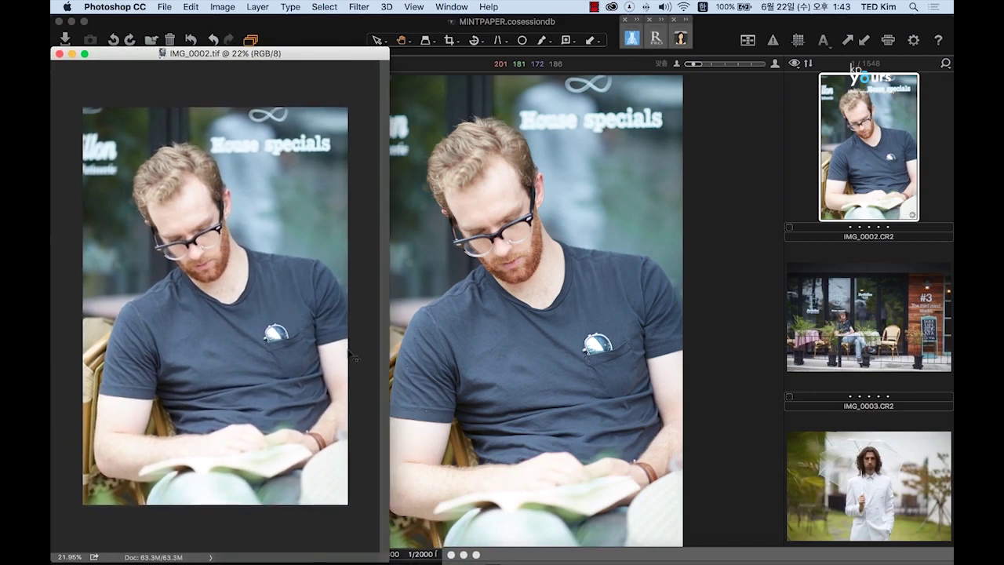
- Zoom IMG_0002.tif to 25% and resize its window to compare the full photo with the Capture One viewer
key(super+plus)
key(super+plus)
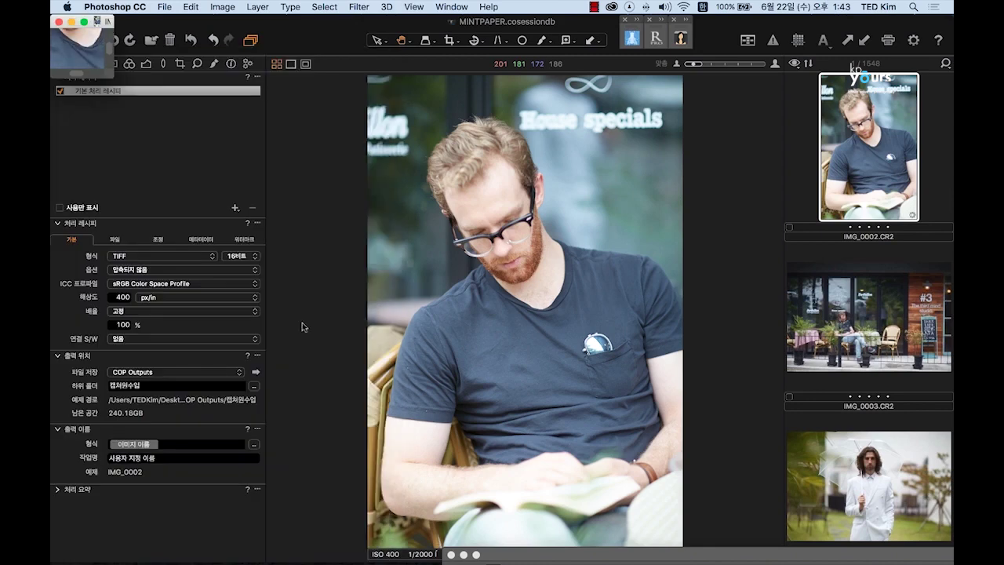
drag(112, 77, 408, 561)
key(super+plus)
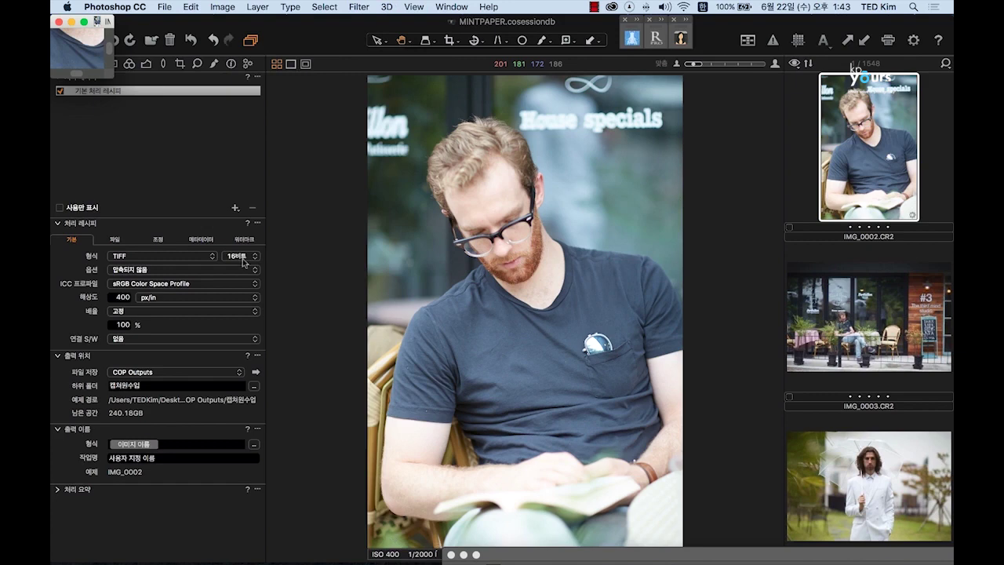
drag(108, 76, 408, 562)
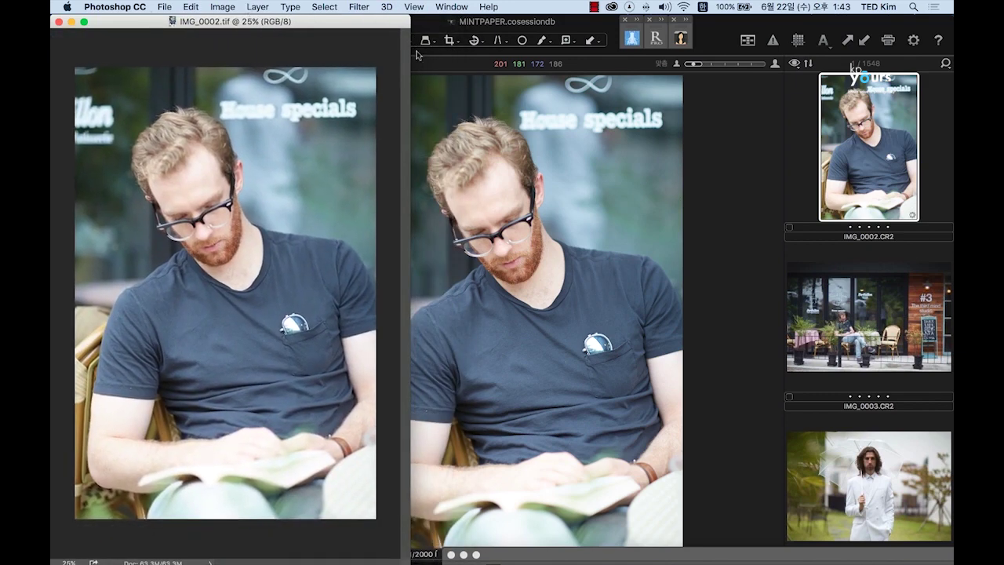
- Switch to Capture One, review the rendering intent options in the color preferences, keep 상대 색체계, and close the preferences
click(434, 28)
click(129, 8)
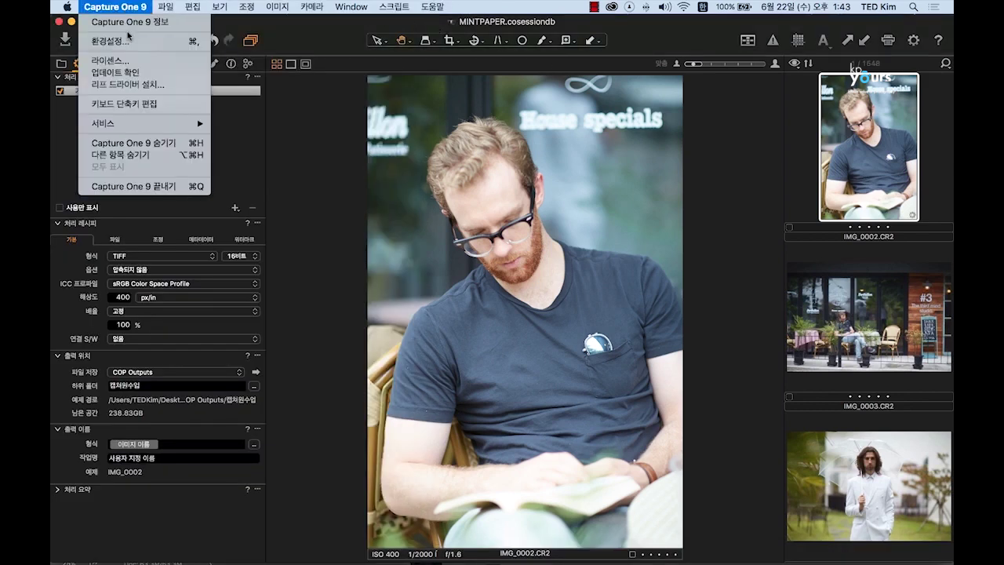
click(128, 39)
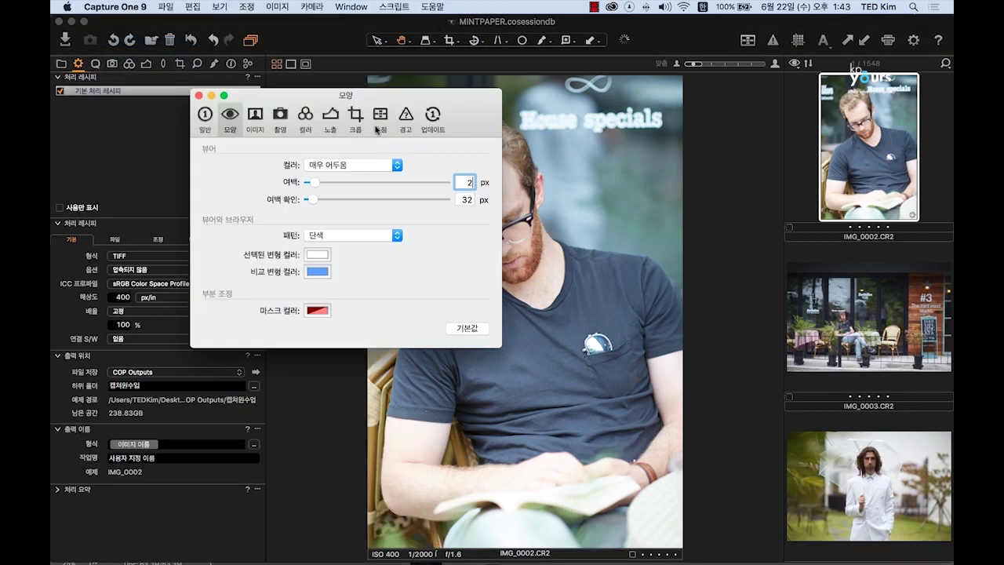
click(330, 117)
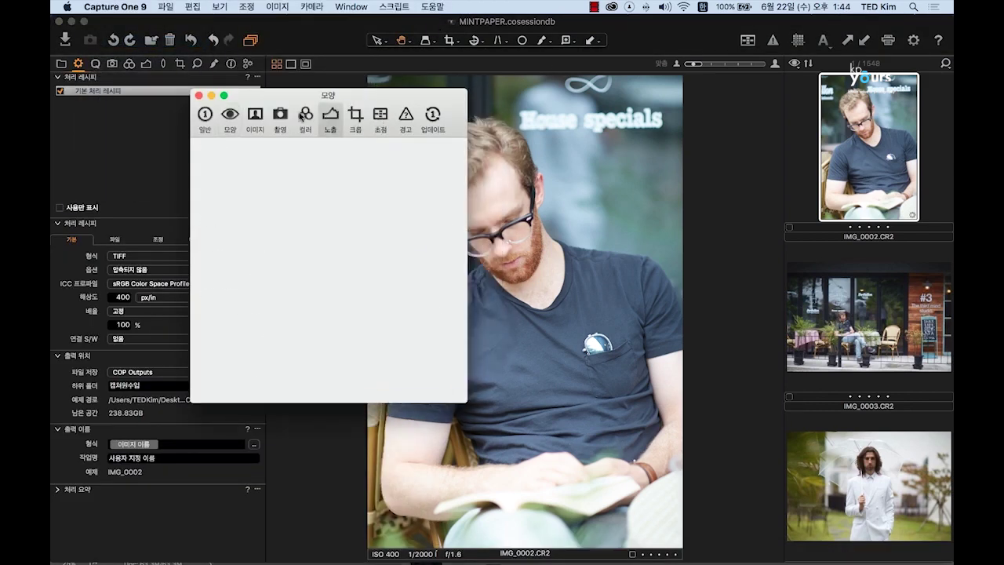
click(305, 117)
click(328, 153)
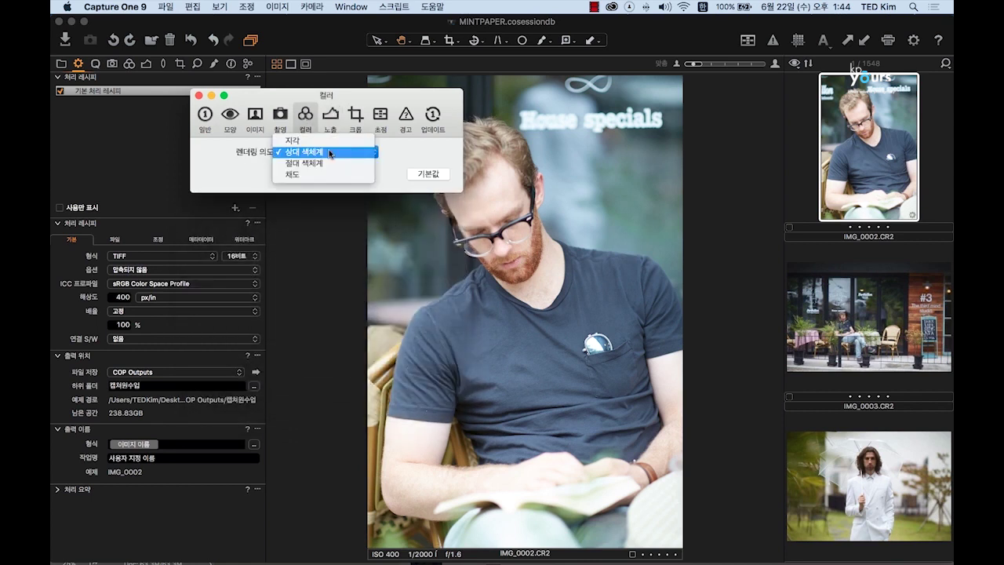
click(461, 199)
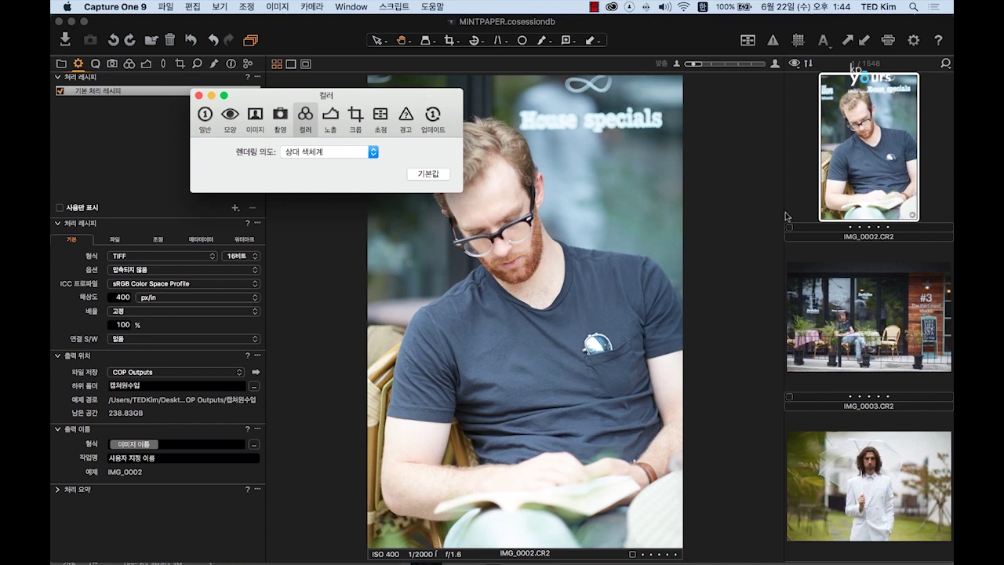
click(199, 97)
- Review the process recipe's ICC profile choices and keep sRGB Color Space Profile
click(206, 285)
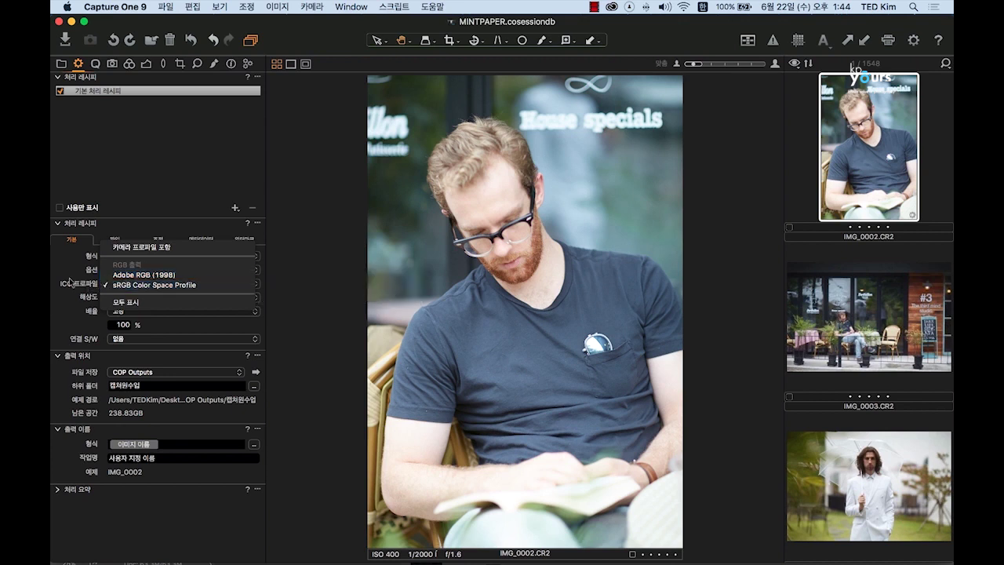
click(179, 285)
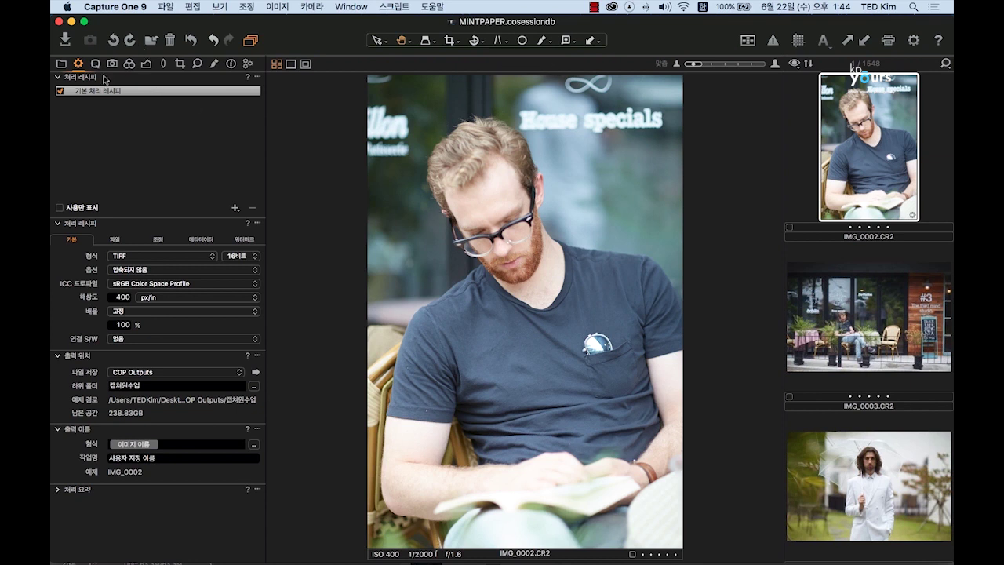
- Look through the library and exposure tools, then examine the available proof profile options without changing 선택한 레시피
click(62, 64)
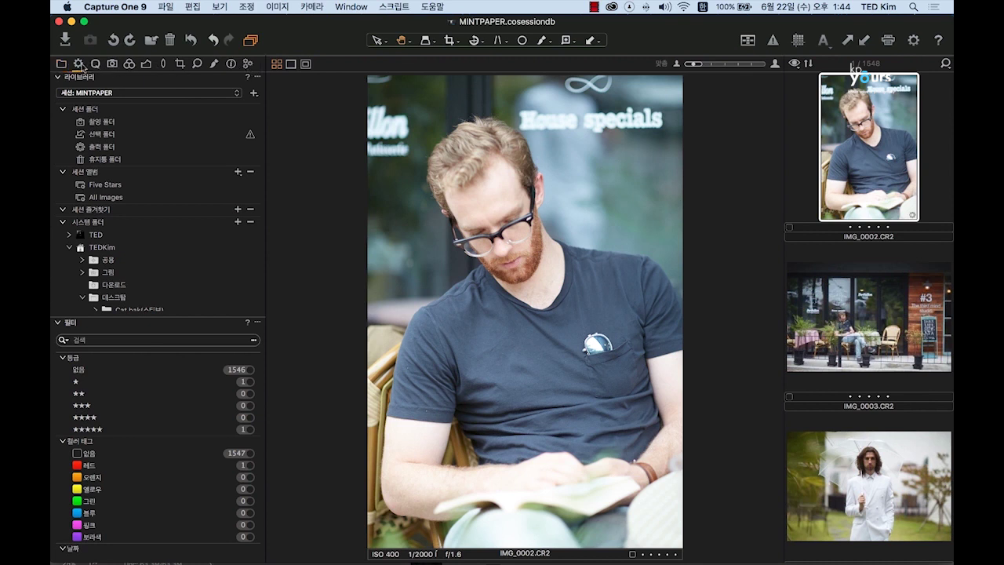
click(96, 64)
click(95, 64)
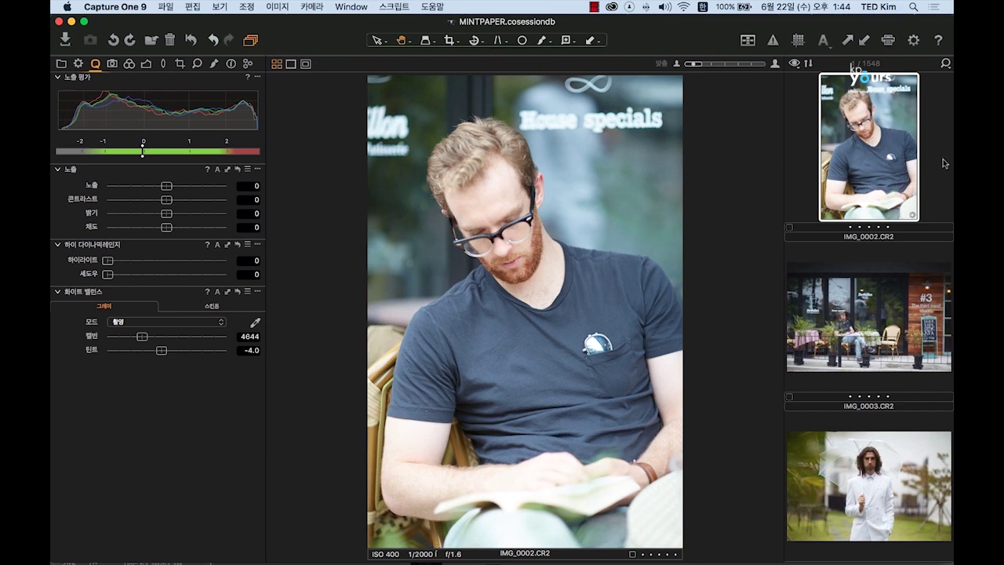
click(220, 7)
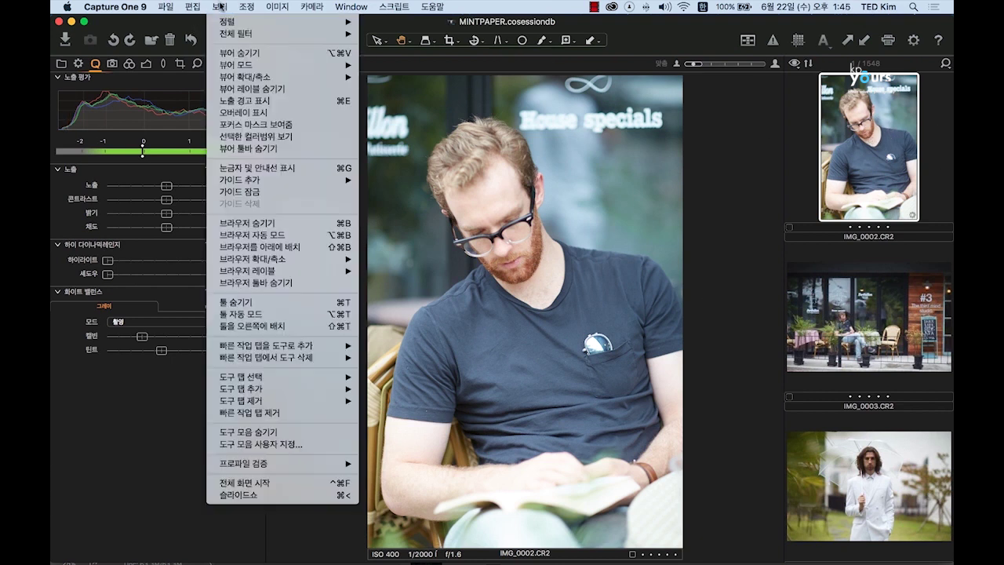
mouse_move(308, 464)
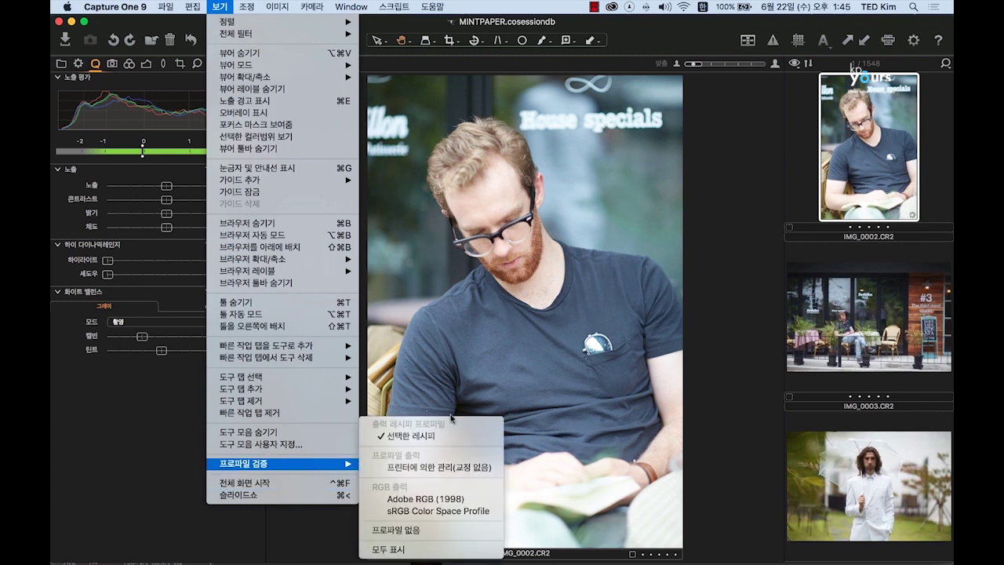
click(163, 430)
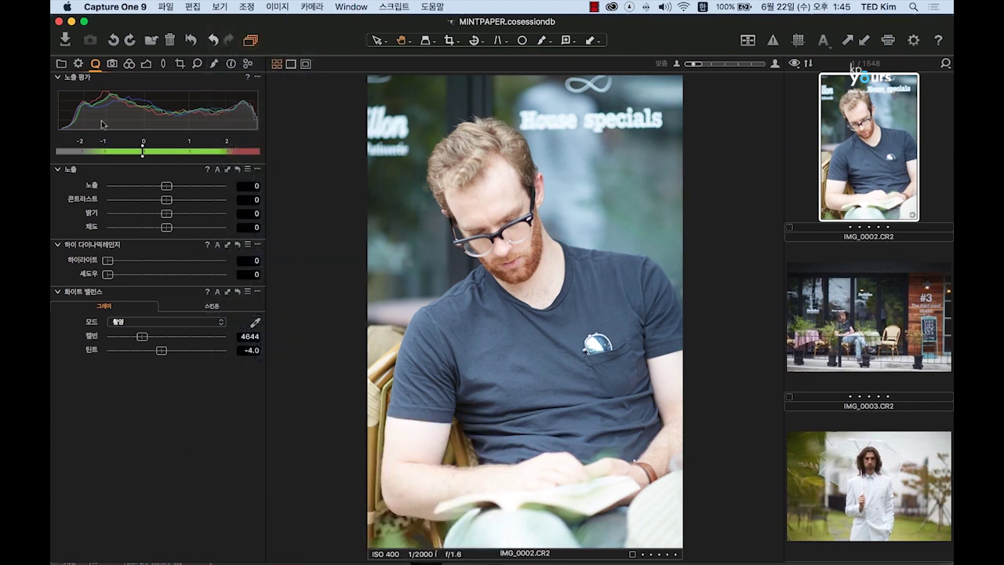
- Return to the output tools and bring up the image export choices for originals and variants
click(78, 64)
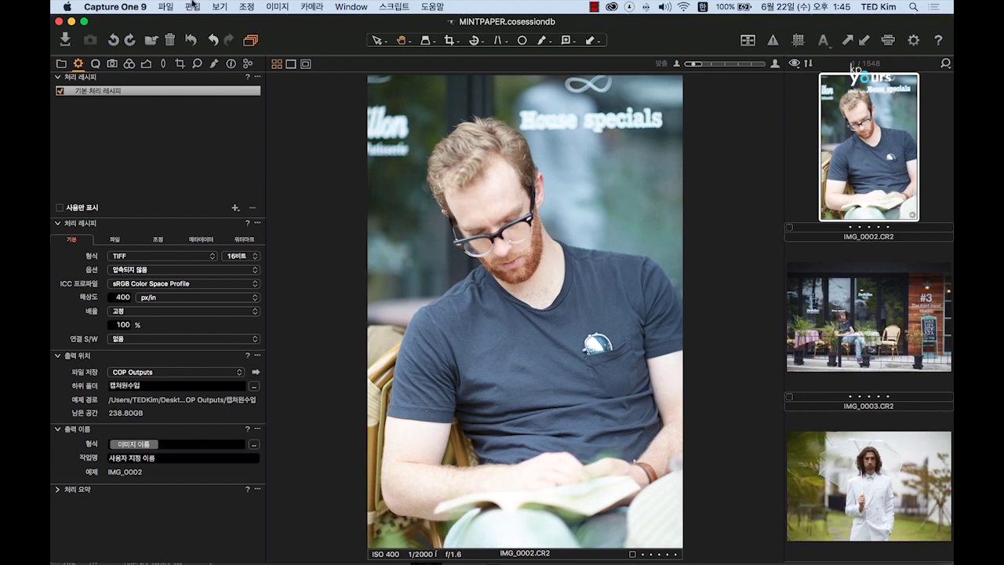
click(165, 6)
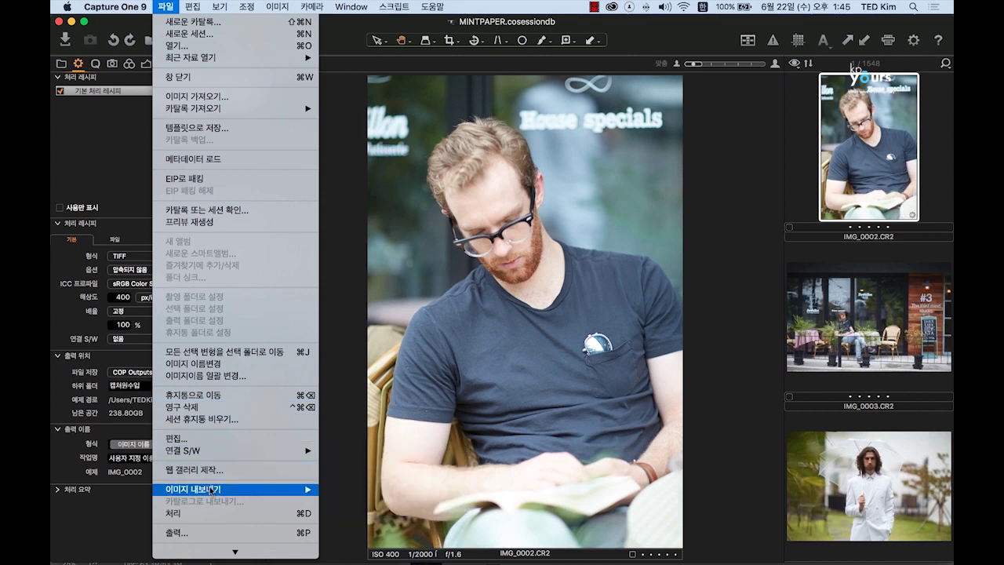
mouse_move(210, 491)
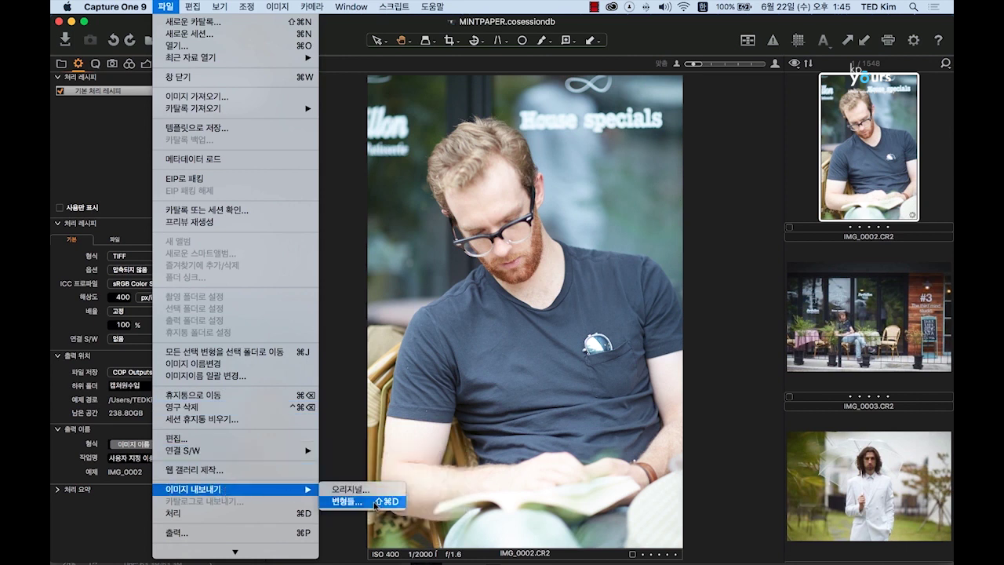